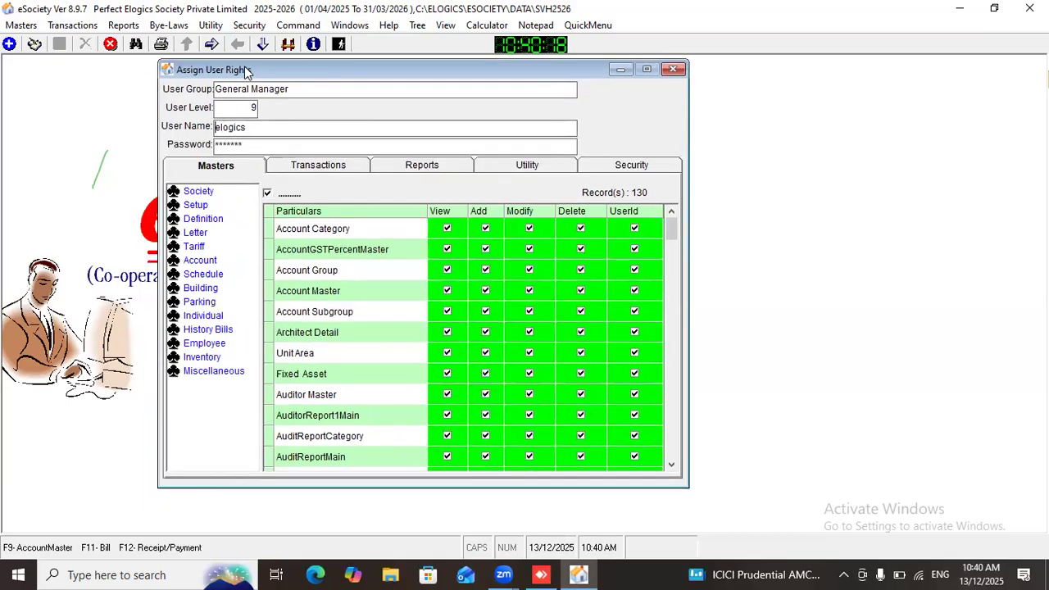
# - Look through the list of existing login user names and close it again
pyautogui.click(288, 44)
pyautogui.click(118, 172)
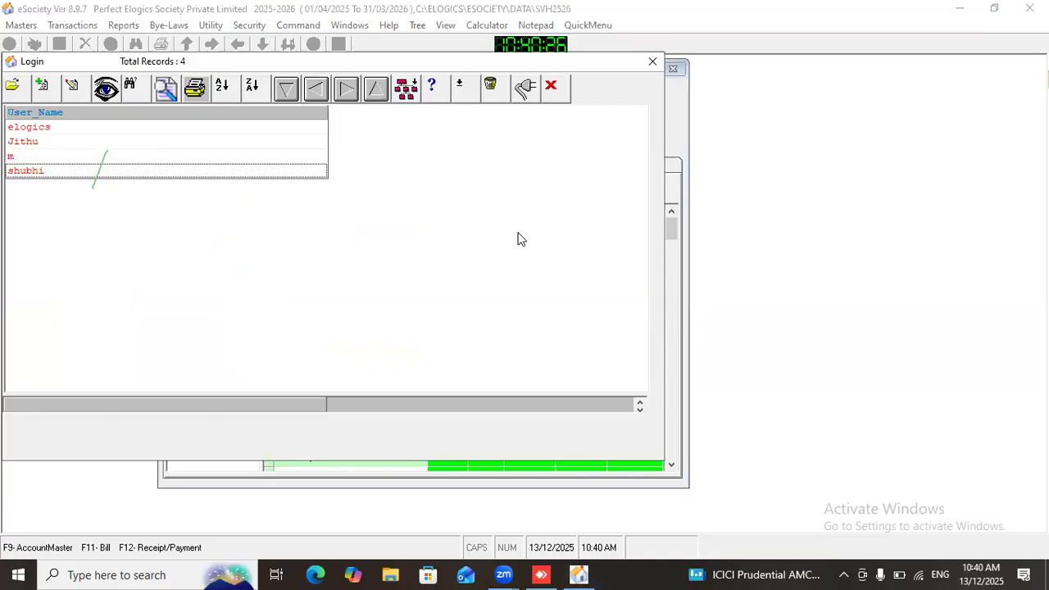
pyautogui.click(652, 62)
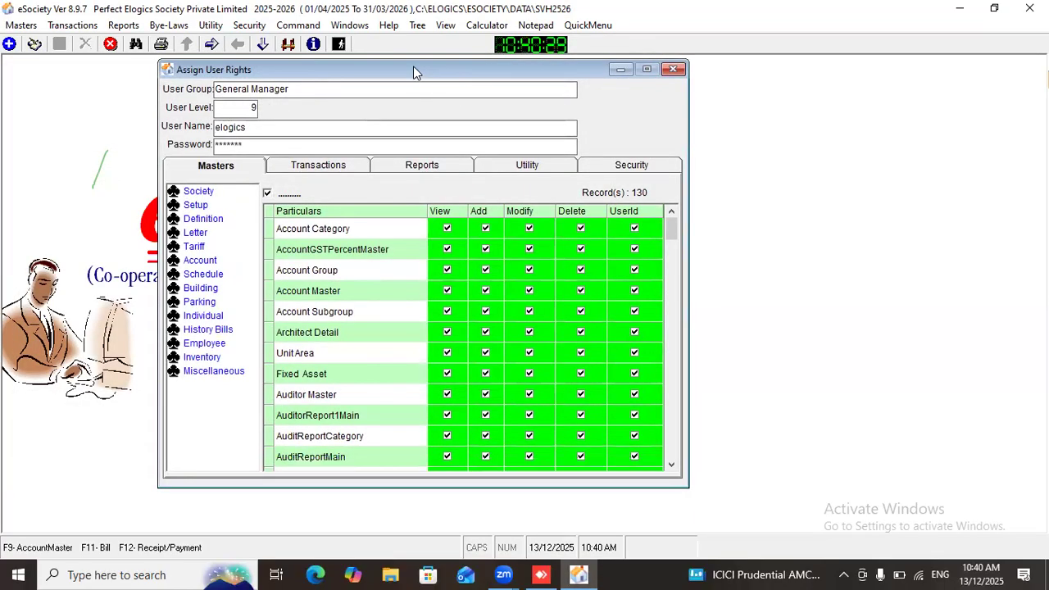
pyautogui.moveTo(415, 64); pyautogui.dragTo(416, 65)
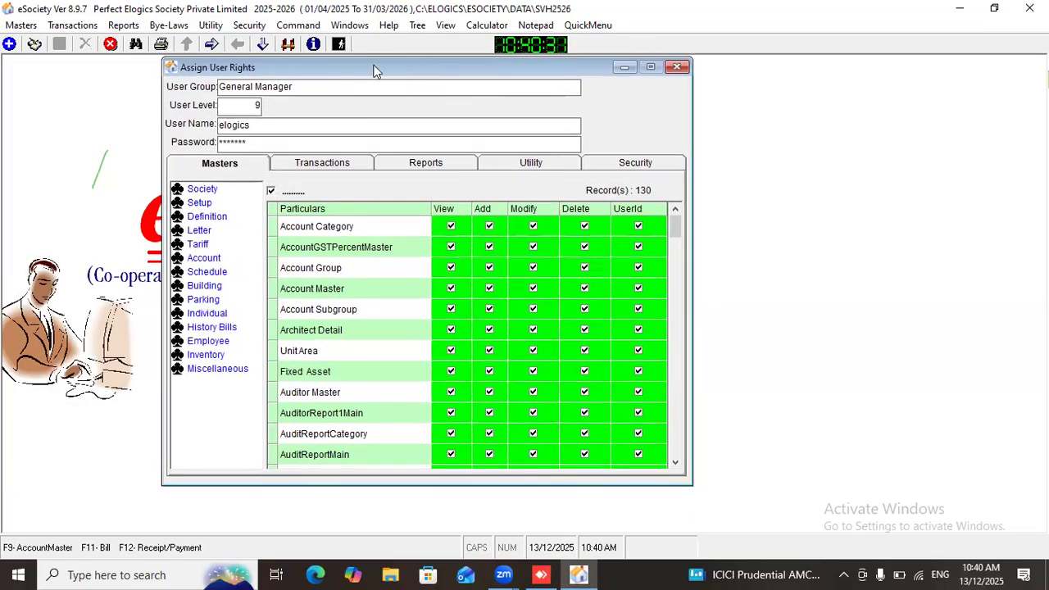
pyautogui.moveTo(308, 61); pyautogui.dragTo(304, 76)
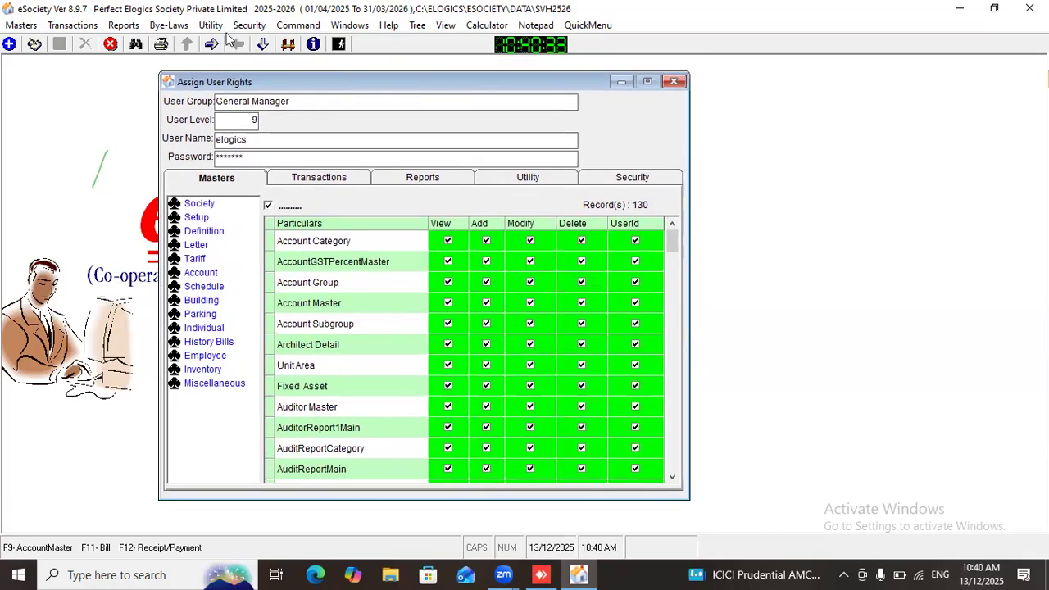
# - Open the User Group form from the Vertical Data Security options and place it over the Assign User Rights form
pyautogui.click(250, 25)
pyautogui.click(261, 47)
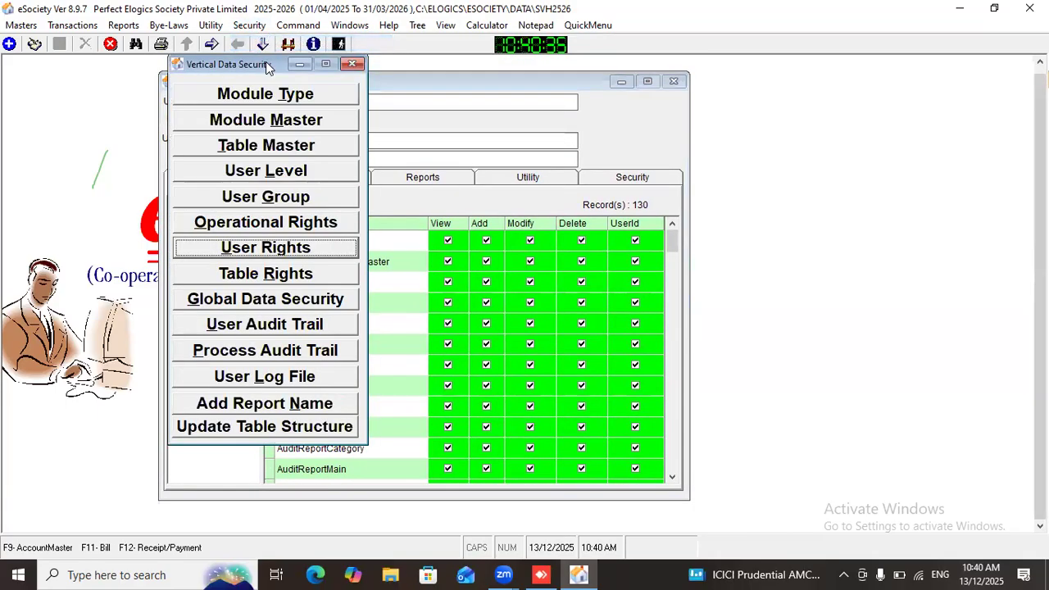
pyautogui.moveTo(265, 66); pyautogui.dragTo(478, 69)
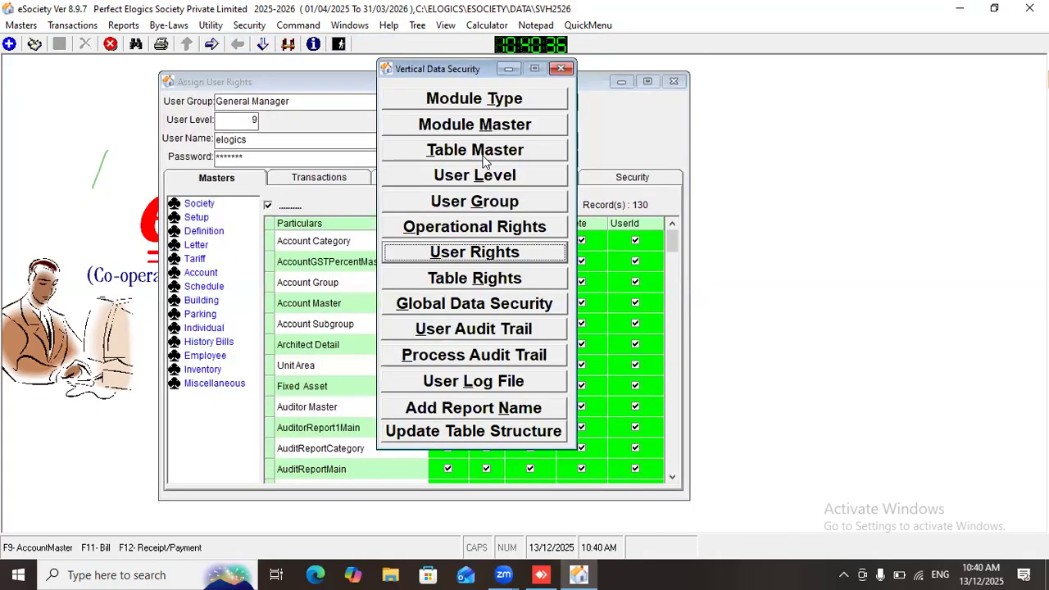
pyautogui.click(505, 205)
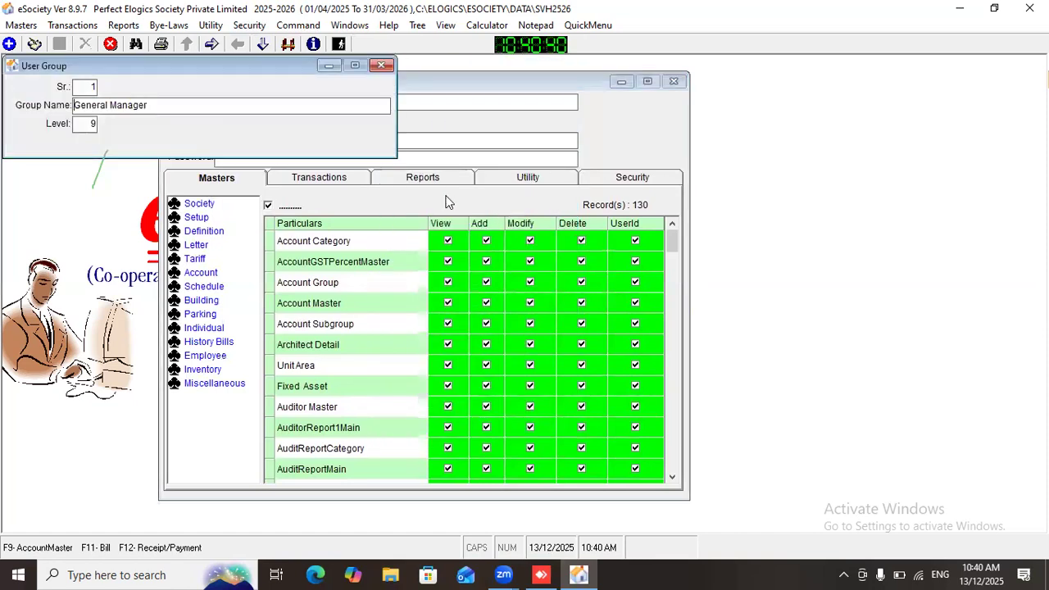
pyautogui.moveTo(234, 67); pyautogui.dragTo(336, 253)
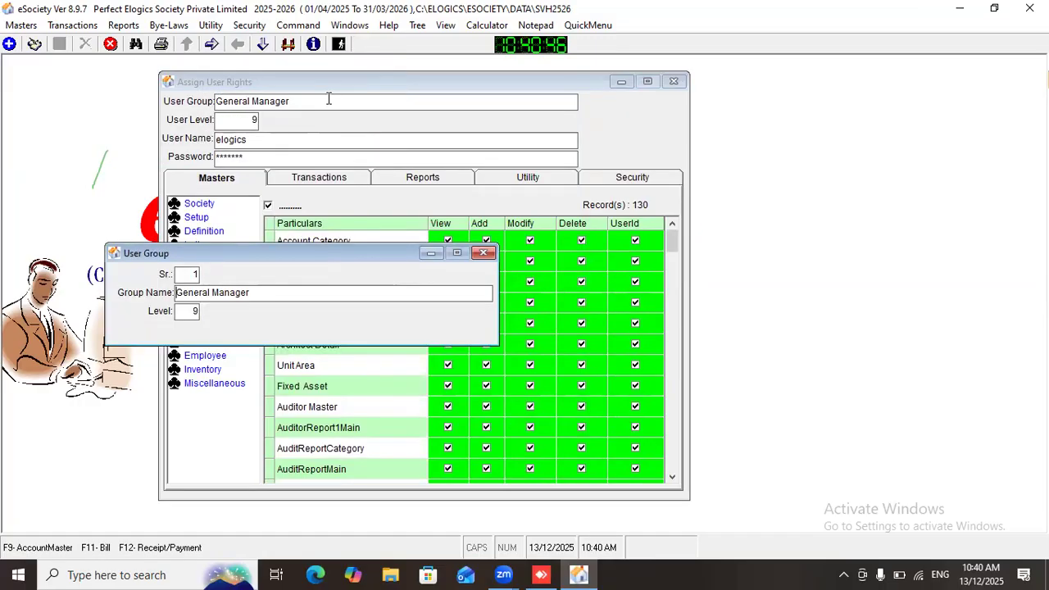
pyautogui.moveTo(264, 251); pyautogui.dragTo(193, 106)
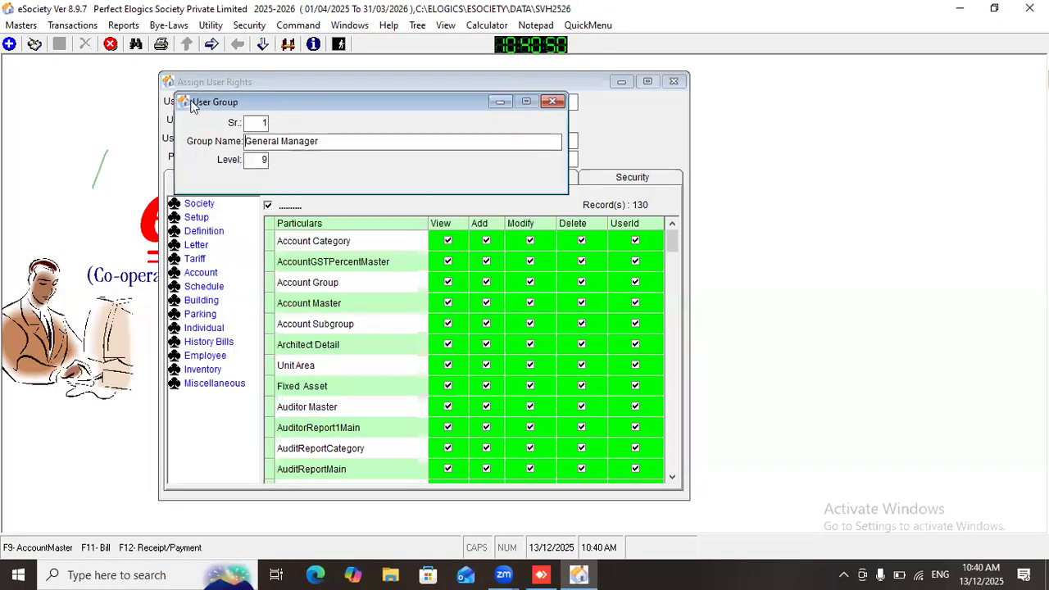
# - Start a new user group record and enter the group name "Data Entry"
pyautogui.click(9, 43)
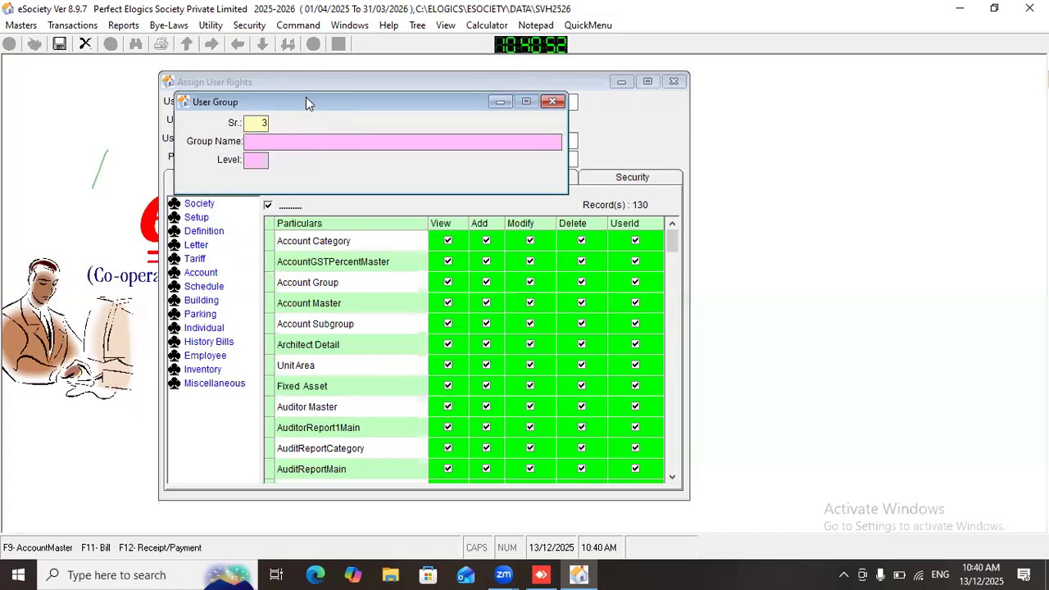
pyautogui.moveTo(300, 103); pyautogui.dragTo(301, 119)
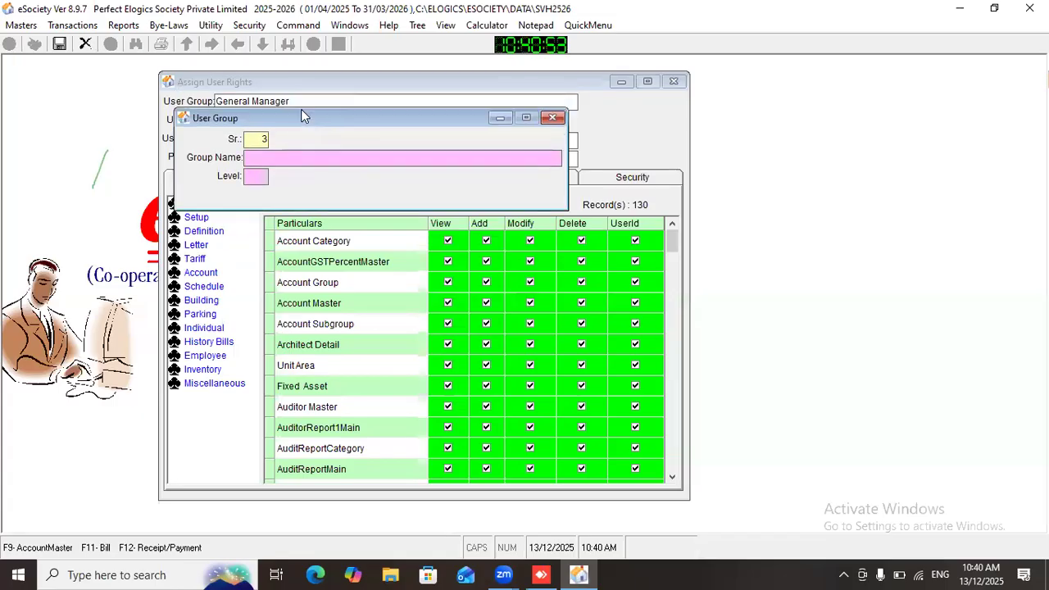
pyautogui.click(283, 155)
pyautogui.write('data')
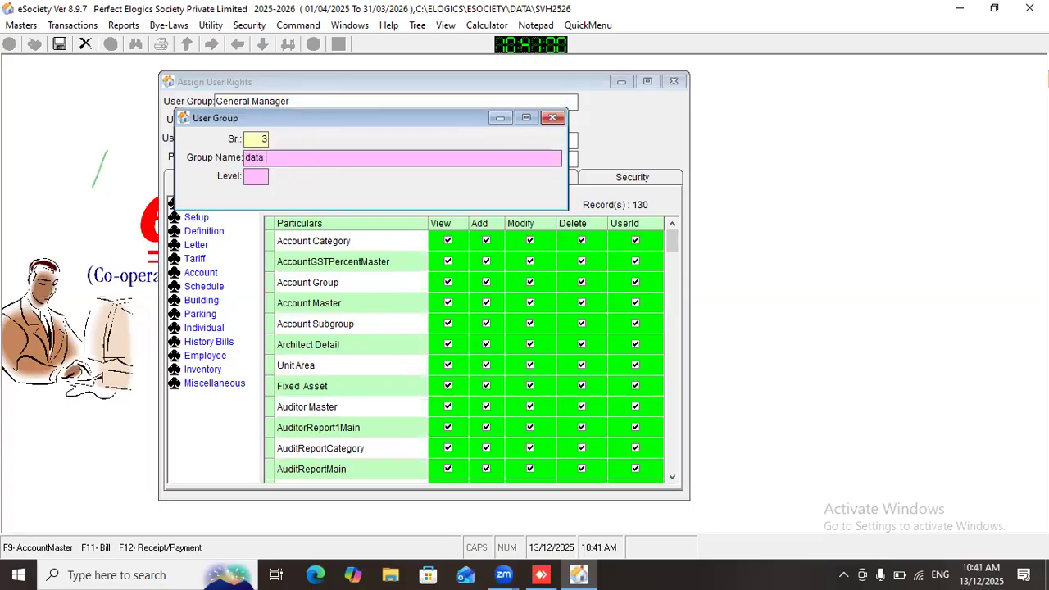
pyautogui.write(' Ent')
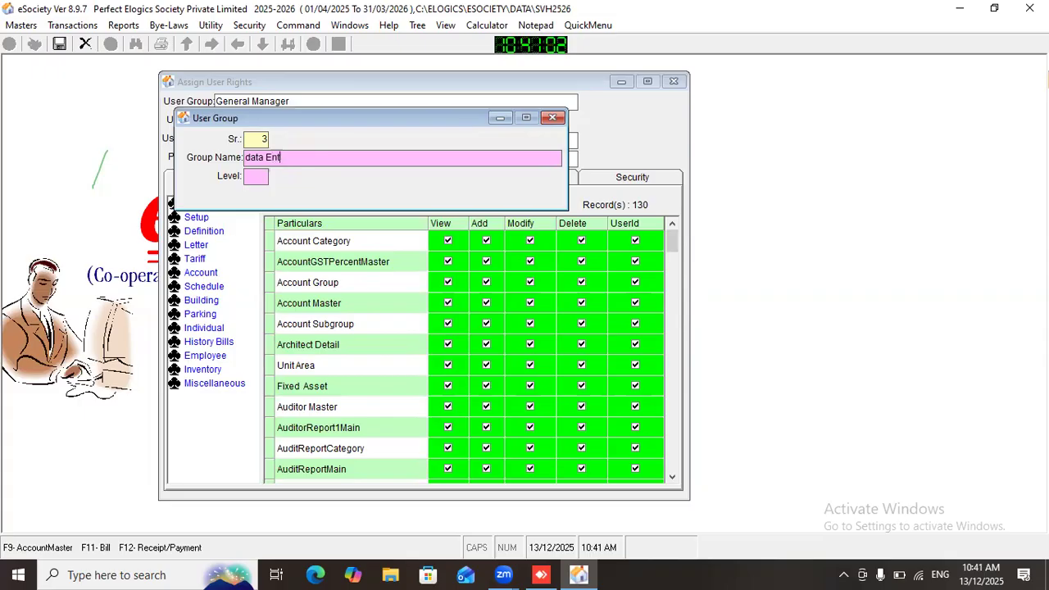
pyautogui.write('ry')
pyautogui.moveTo(252, 156); pyautogui.dragTo(236, 164)
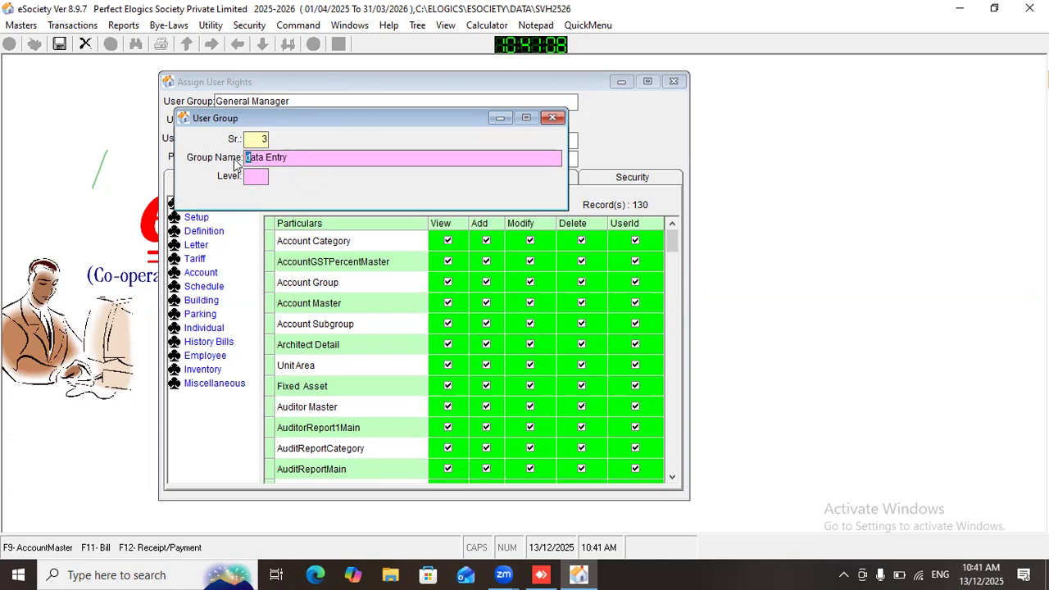
pyautogui.write('D')
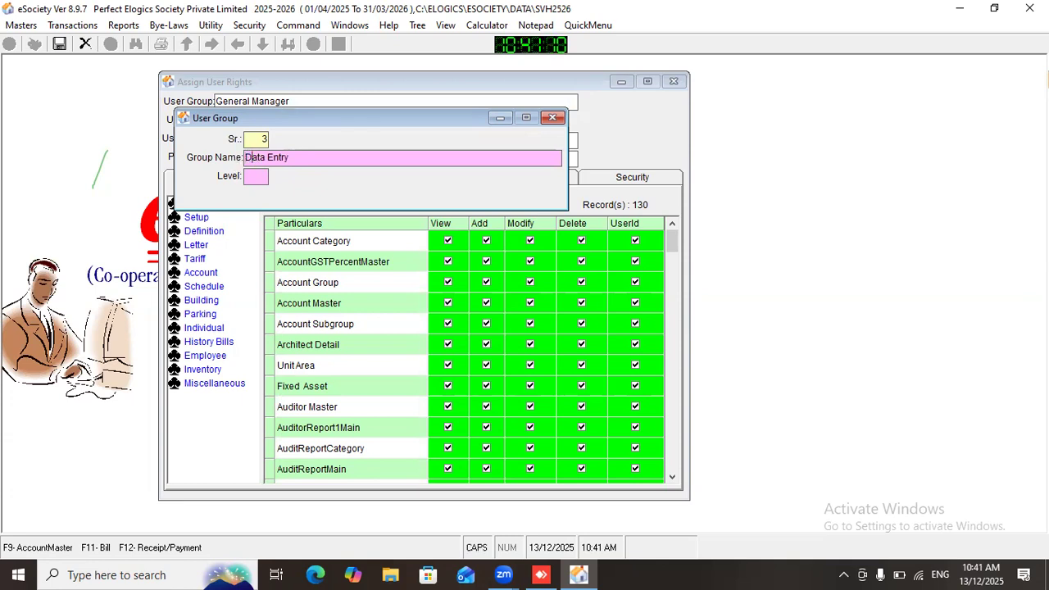
pyautogui.click(258, 176)
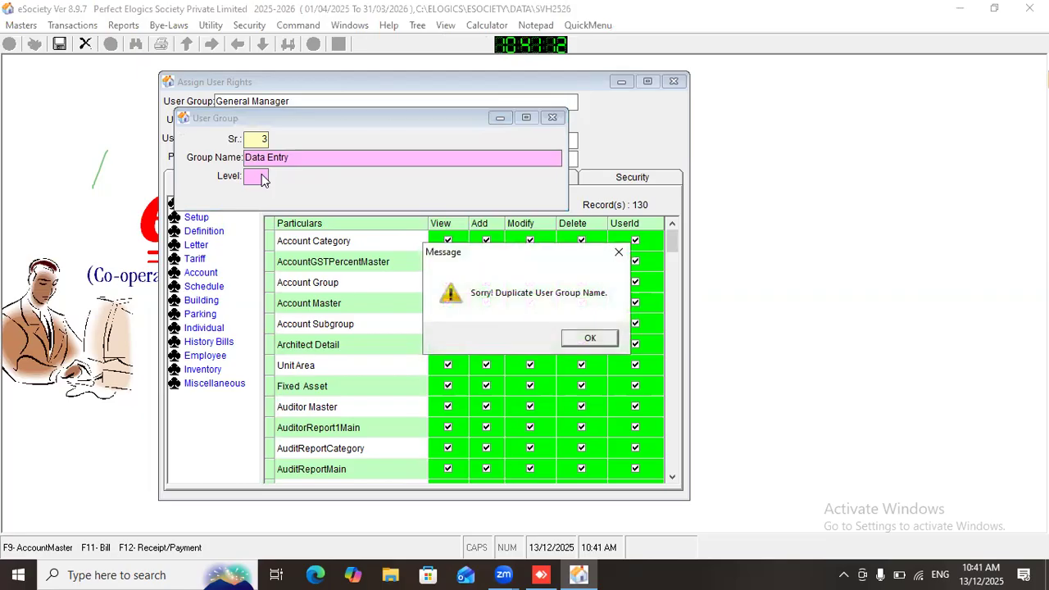
pyautogui.click(590, 339)
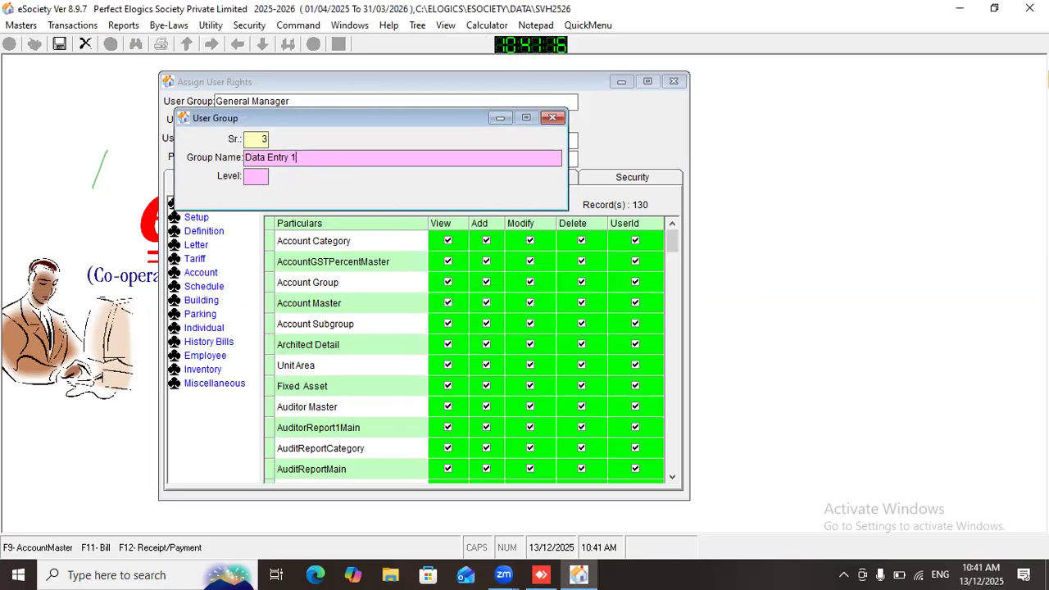
# - Change the new group's name to "Data Entry." with a trailing period, set its level to 4 and save the record
pyautogui.click(263, 178)
pyautogui.click(313, 157)
pyautogui.click(259, 176)
pyautogui.write('4')
pyautogui.click(59, 44)
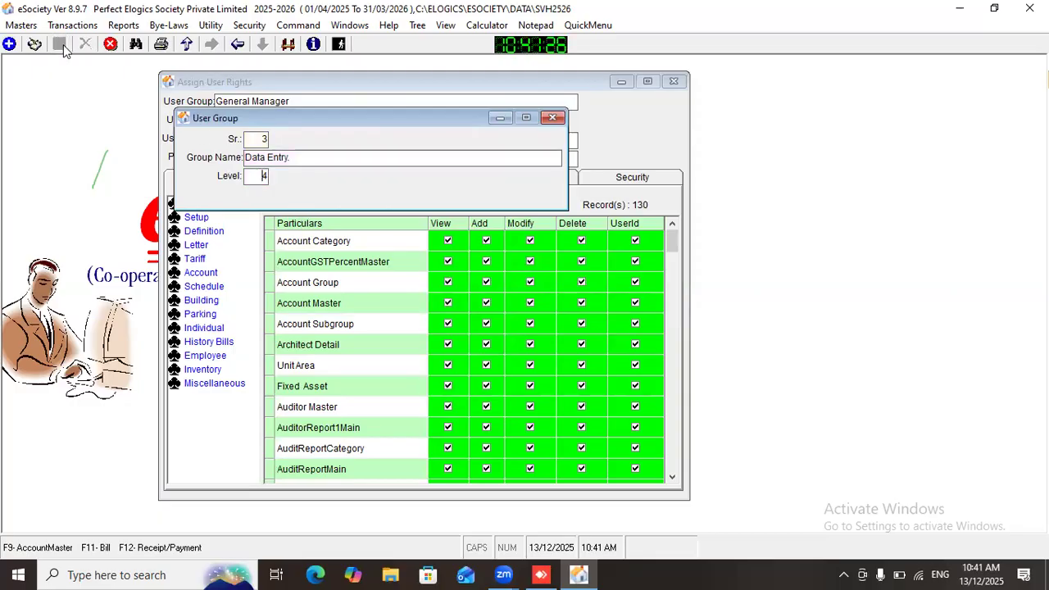
# - Close the open security forms and reopen the Assign User Rights form through Vertical Data Security's User Rights
pyautogui.click(555, 120)
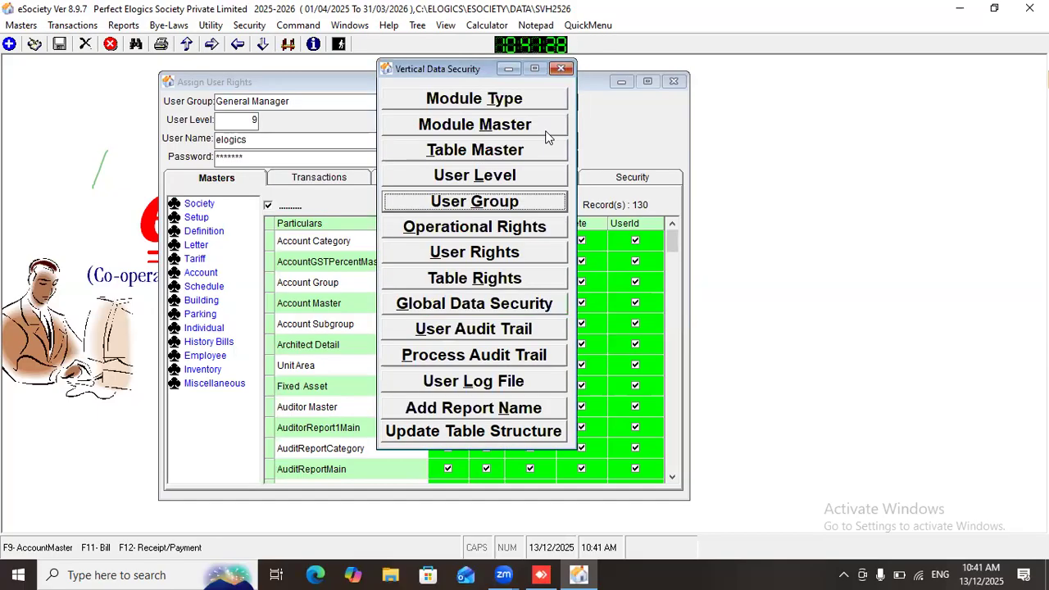
pyautogui.click(563, 72)
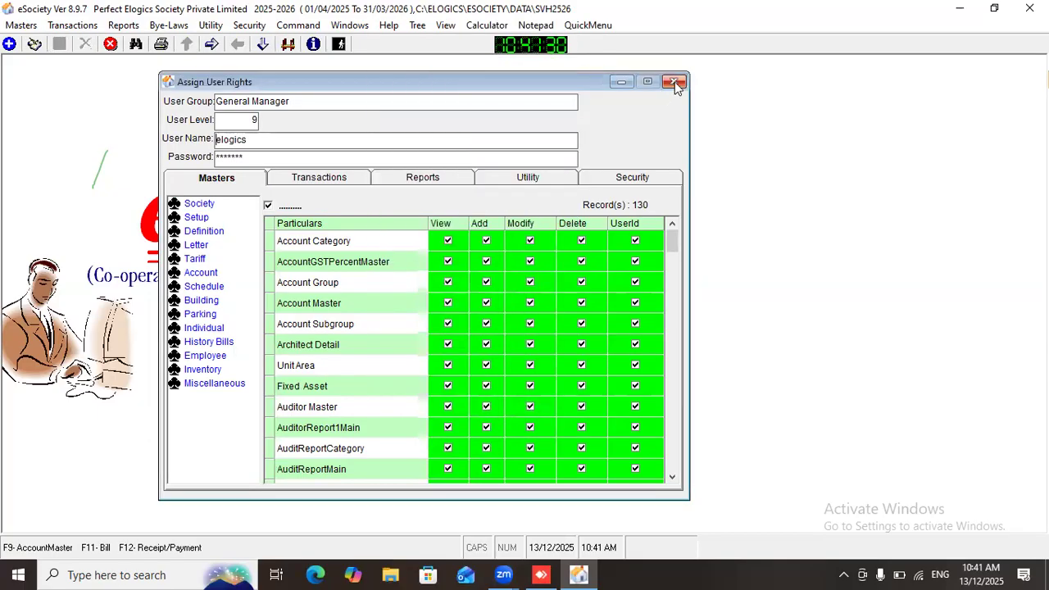
pyautogui.click(674, 81)
pyautogui.click(187, 65)
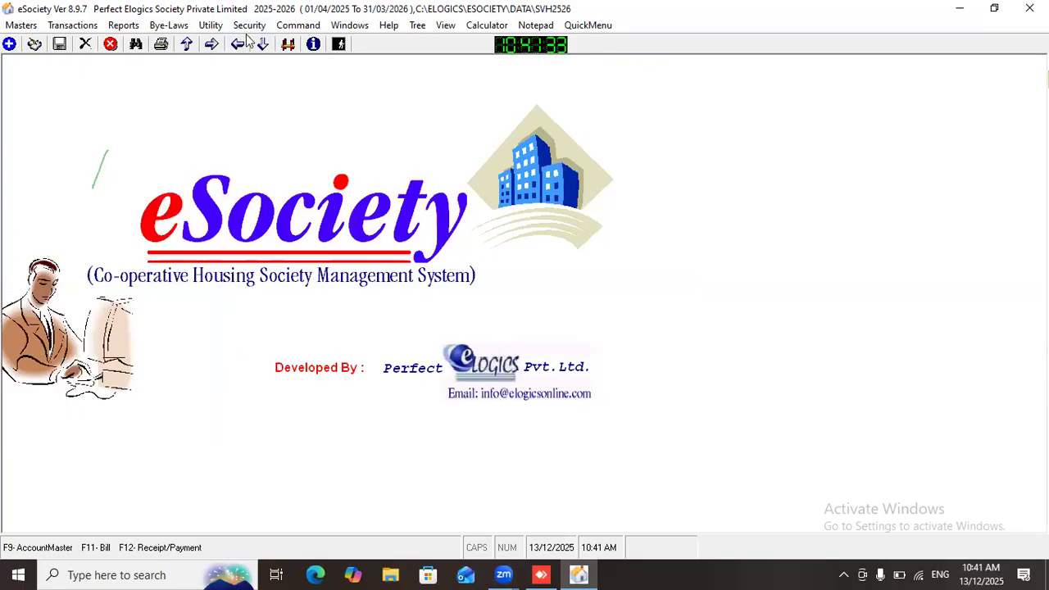
pyautogui.click(249, 25)
pyautogui.click(269, 44)
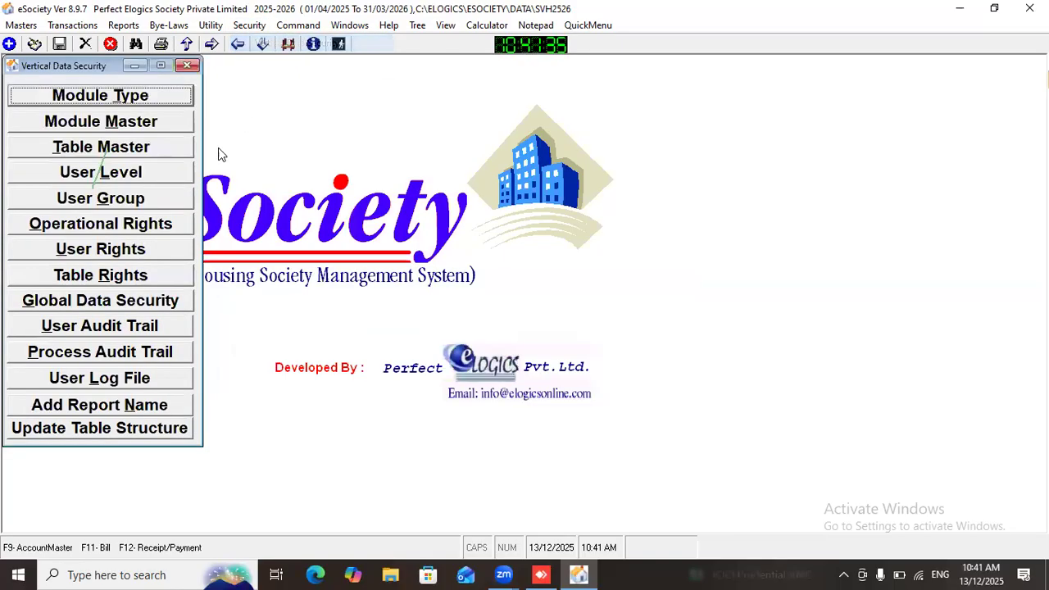
pyautogui.click(119, 251)
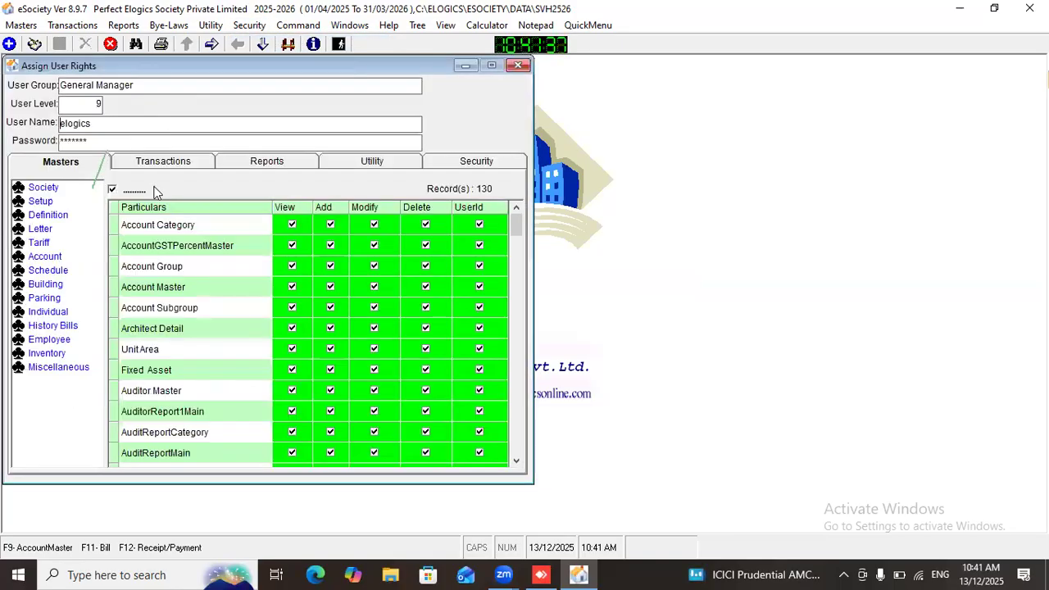
pyautogui.moveTo(148, 66); pyautogui.dragTo(231, 73)
# - Start a new user rights record and assign it to the level 4 user group "Data Entry."
pyautogui.click(9, 43)
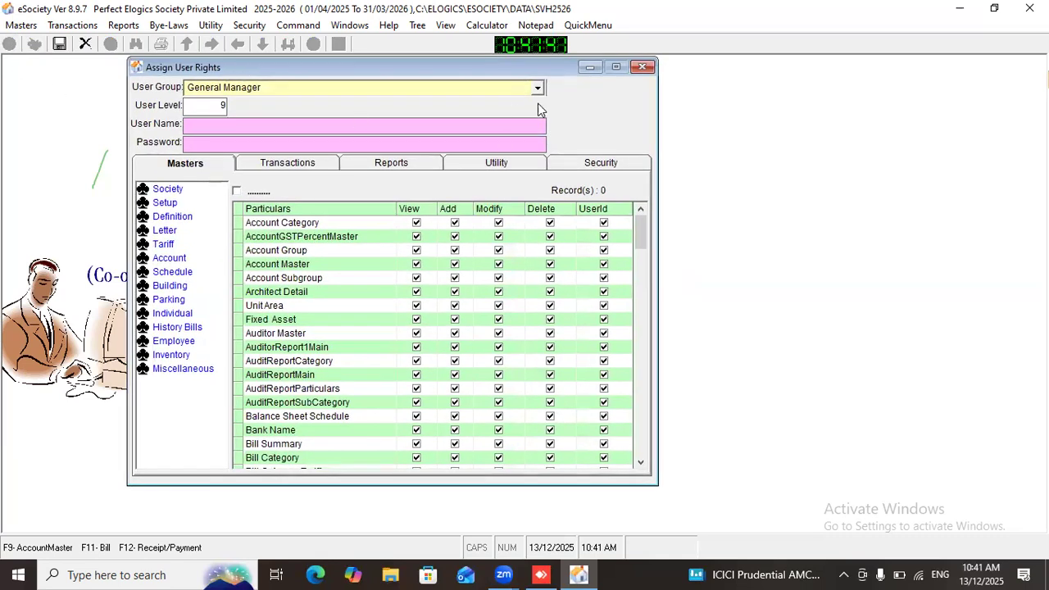
pyautogui.click(540, 91)
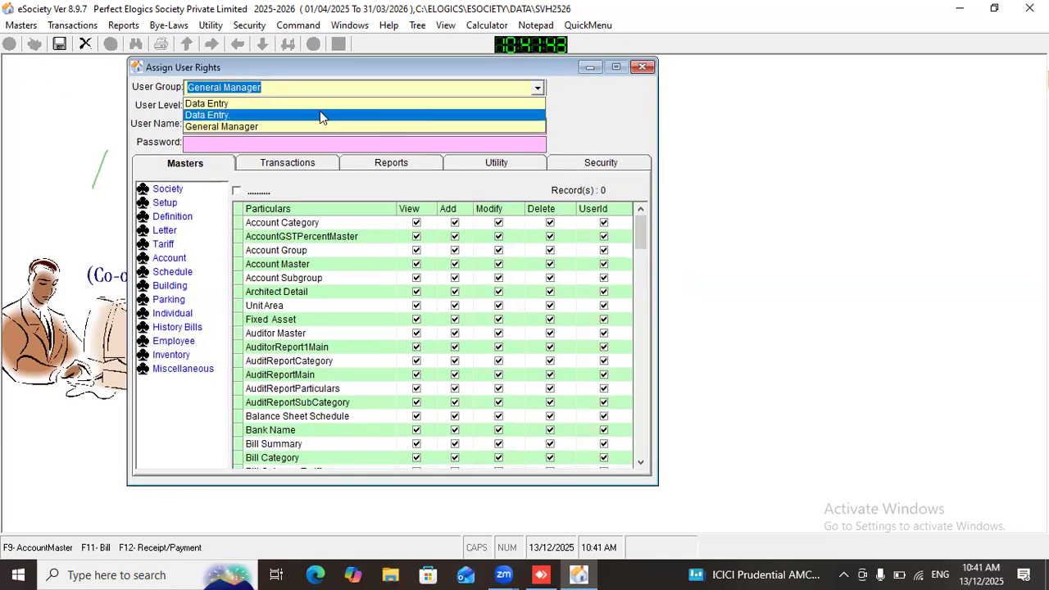
pyautogui.click(240, 117)
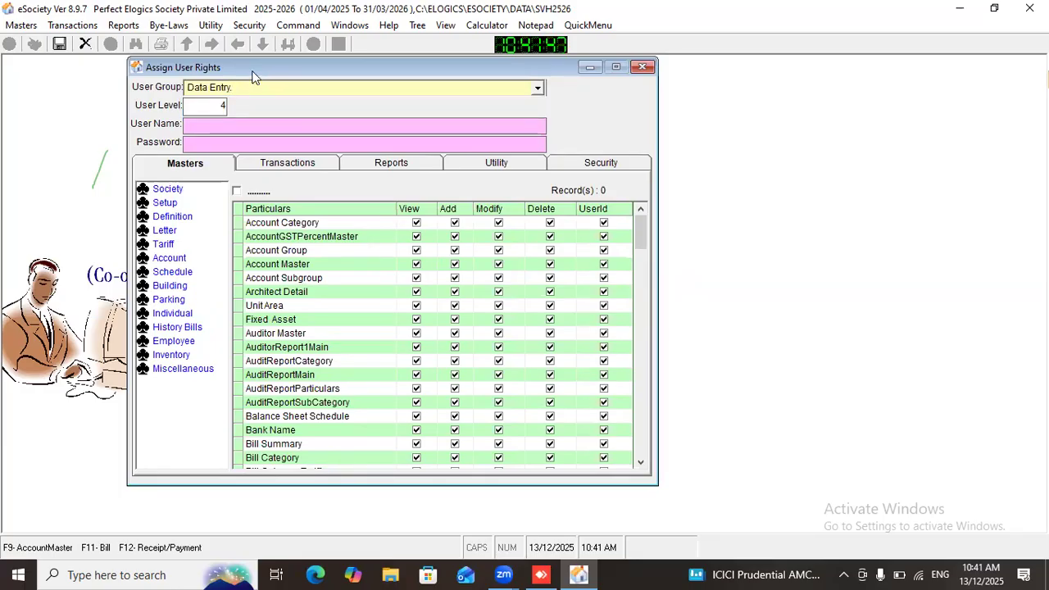
pyautogui.moveTo(252, 67); pyautogui.dragTo(261, 66)
# - Enter the user name perfectelogic and the account password for the new user, and save the record
pyautogui.click(252, 87)
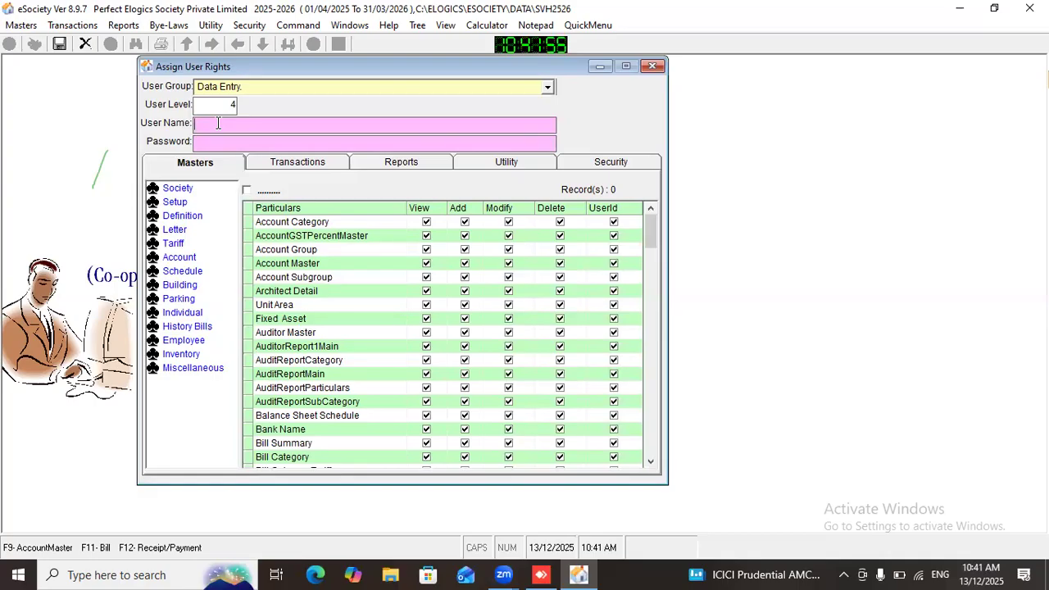
pyautogui.write('perfectelogic')
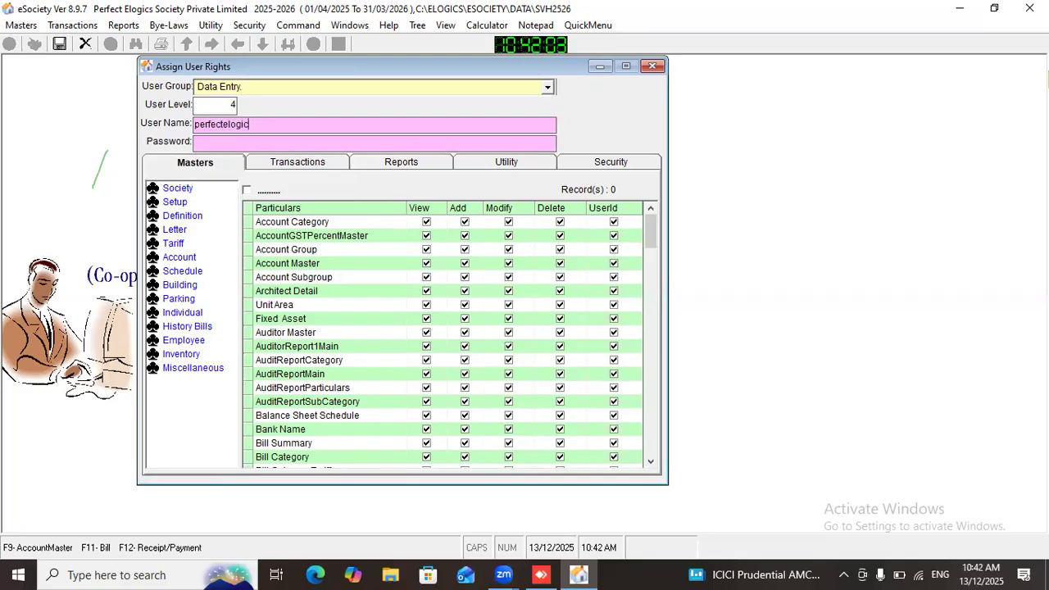
pyautogui.click(244, 142)
pyautogui.write('************')
pyautogui.click(59, 44)
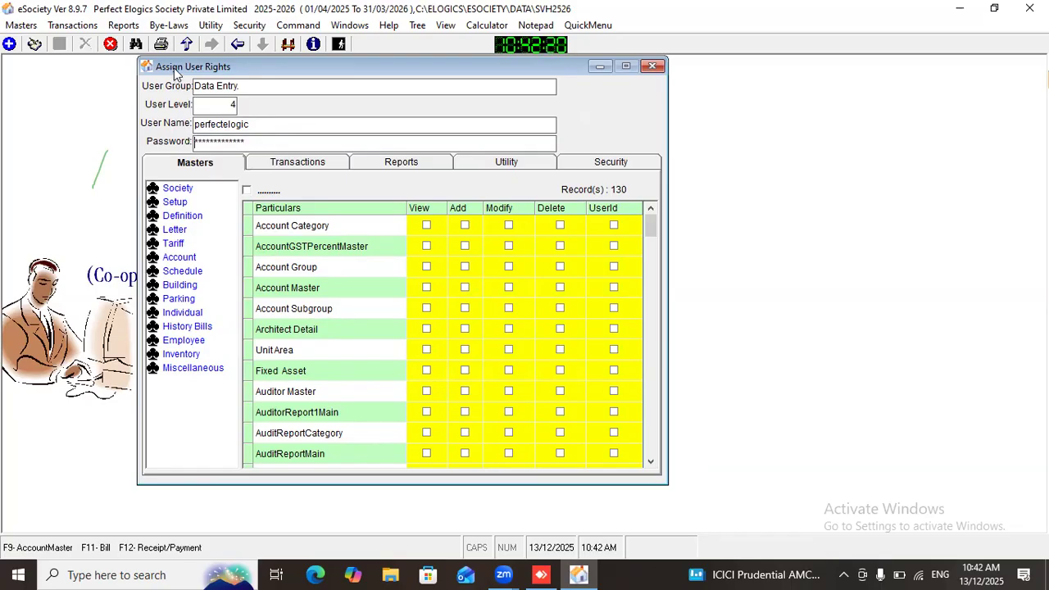
# - Edit the perfectelogic user's transaction rights by removing the Add right for Bill, and save the change
pyautogui.moveTo(173, 68); pyautogui.dragTo(161, 71)
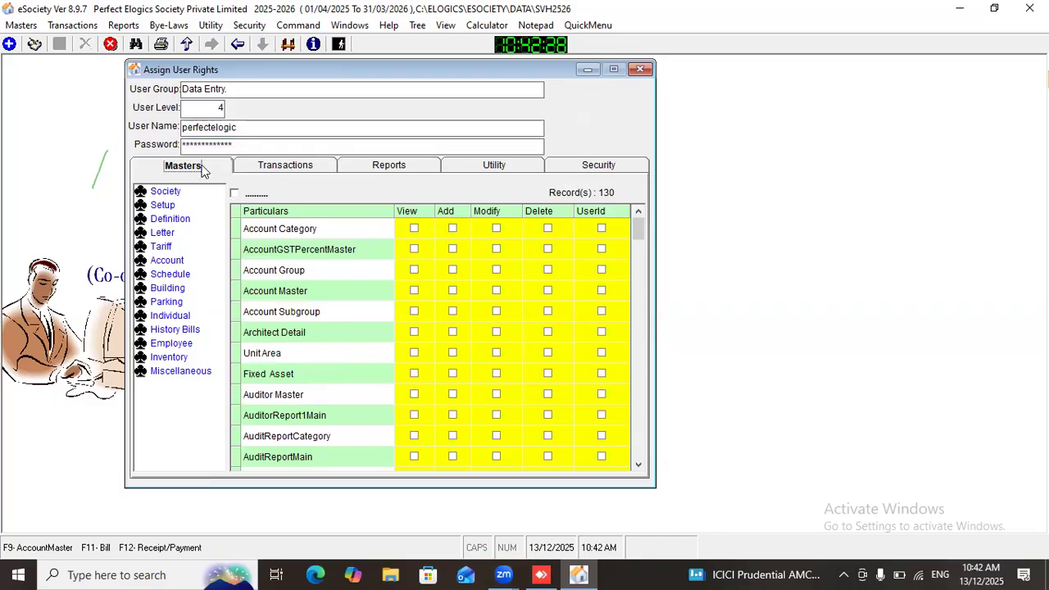
pyautogui.click(282, 169)
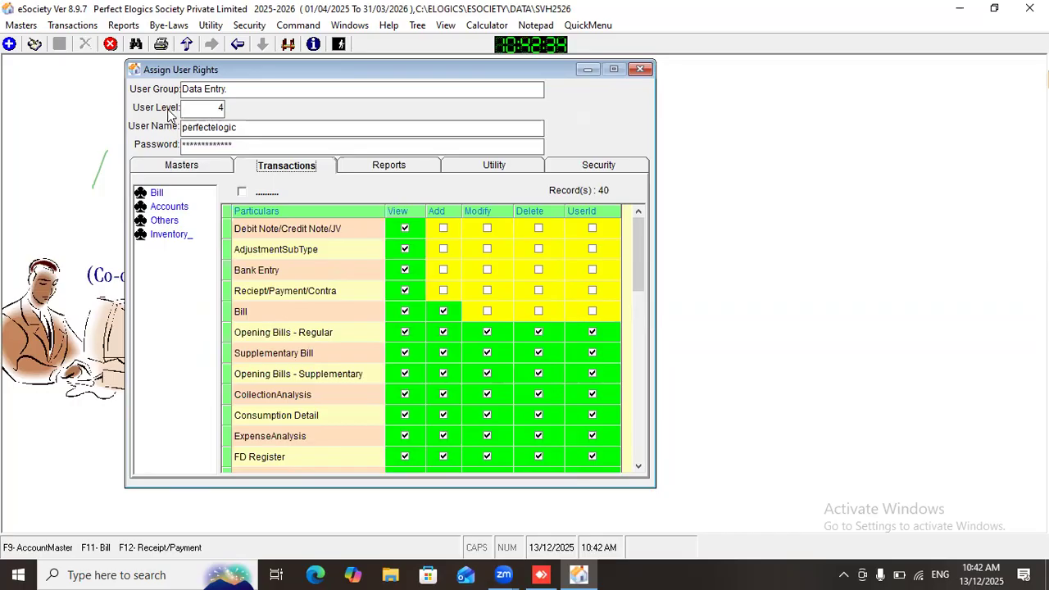
pyautogui.click(36, 46)
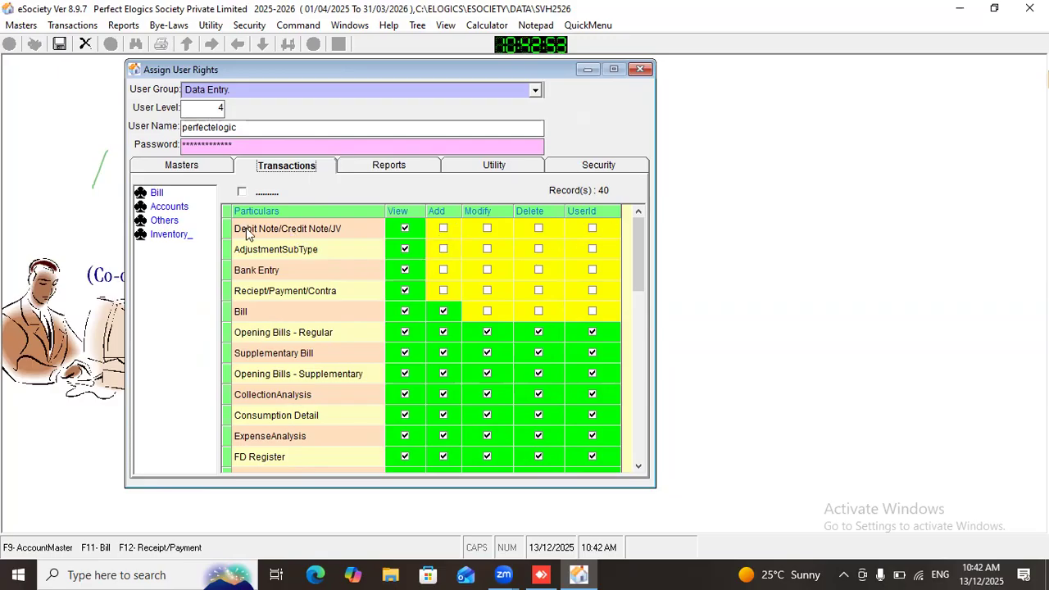
pyautogui.click(269, 129)
pyautogui.doubleClick(270, 129)
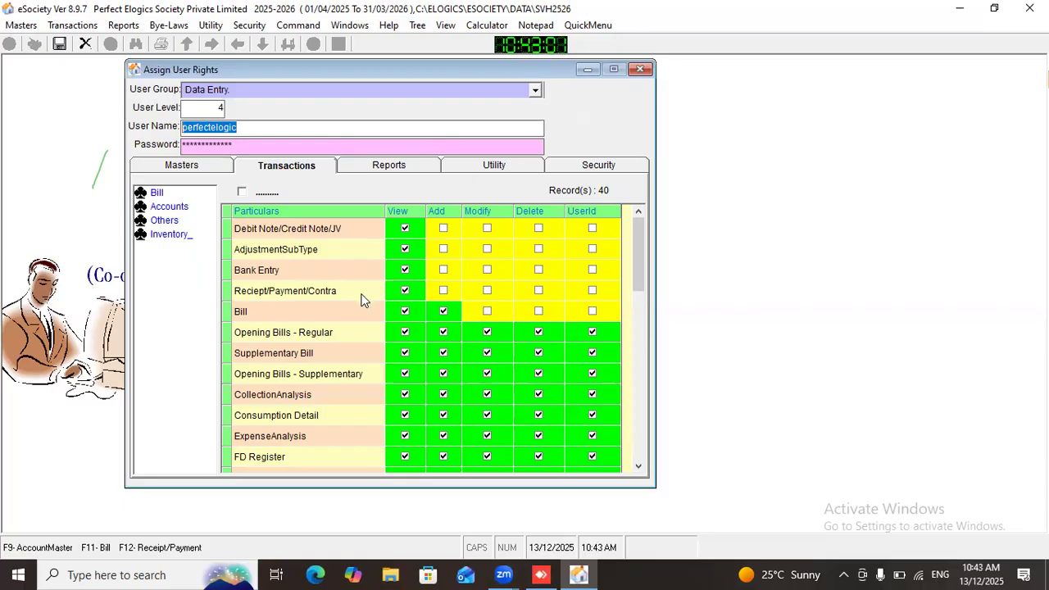
pyautogui.click(443, 313)
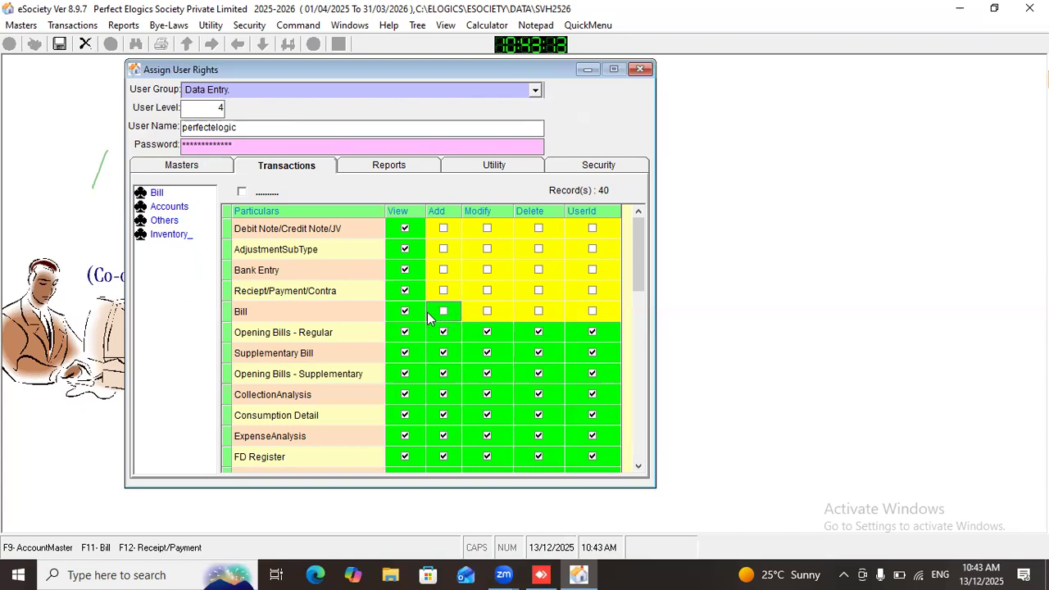
pyautogui.click(60, 44)
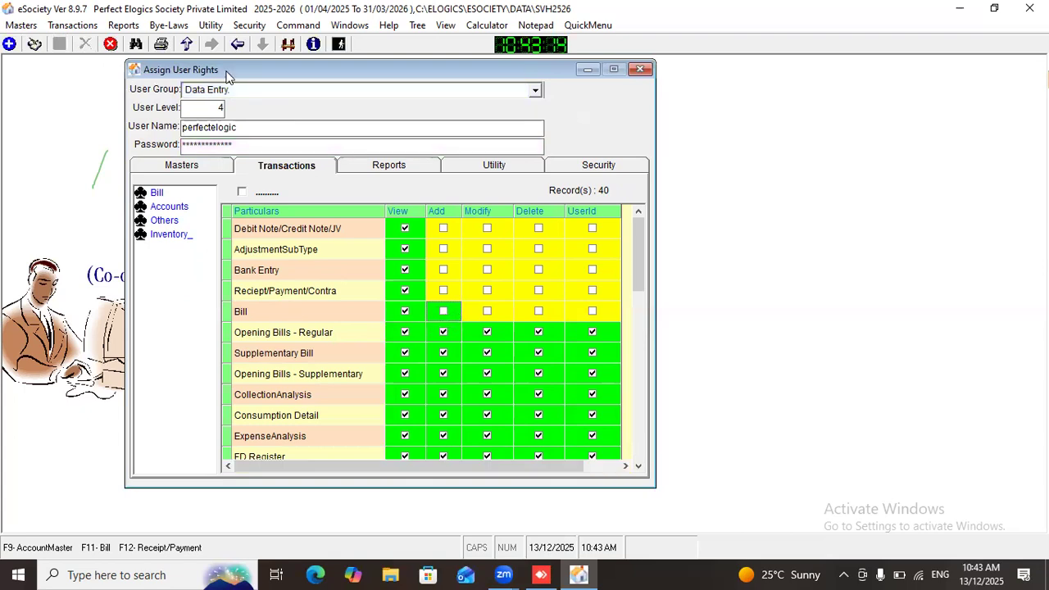
# - Restart eSociety and open the 2025-2026 accounting year of the society with code SVH
pyautogui.moveTo(228, 70); pyautogui.dragTo(238, 72)
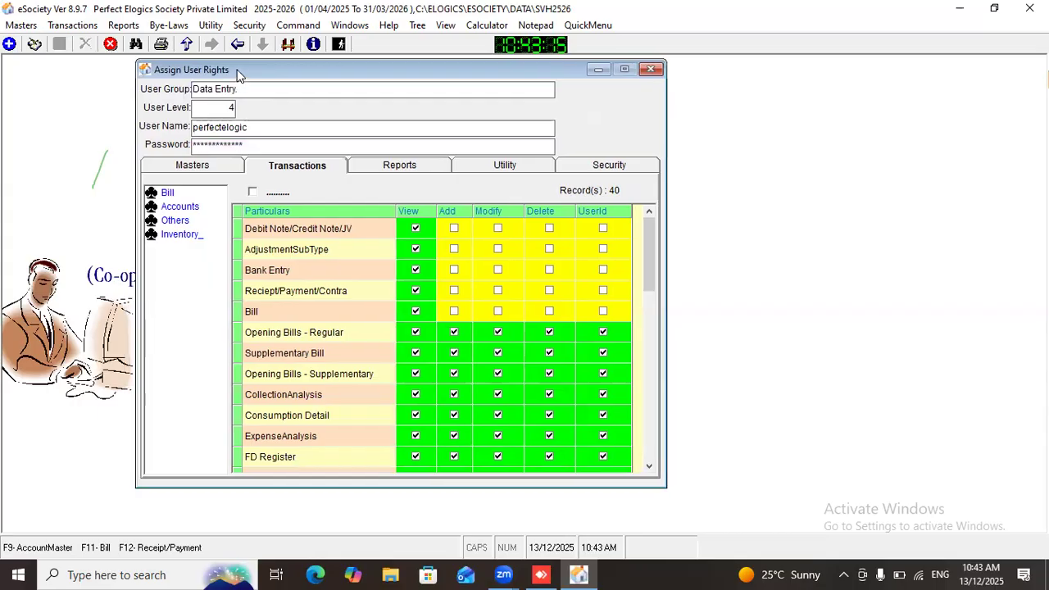
pyautogui.click(1030, 9)
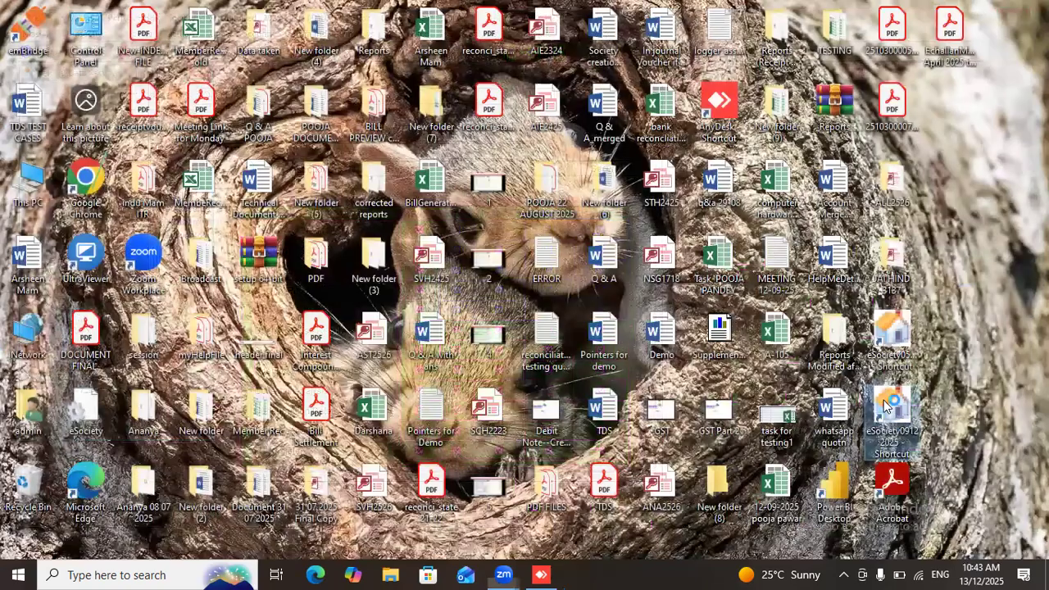
pyautogui.doubleClick(892, 406)
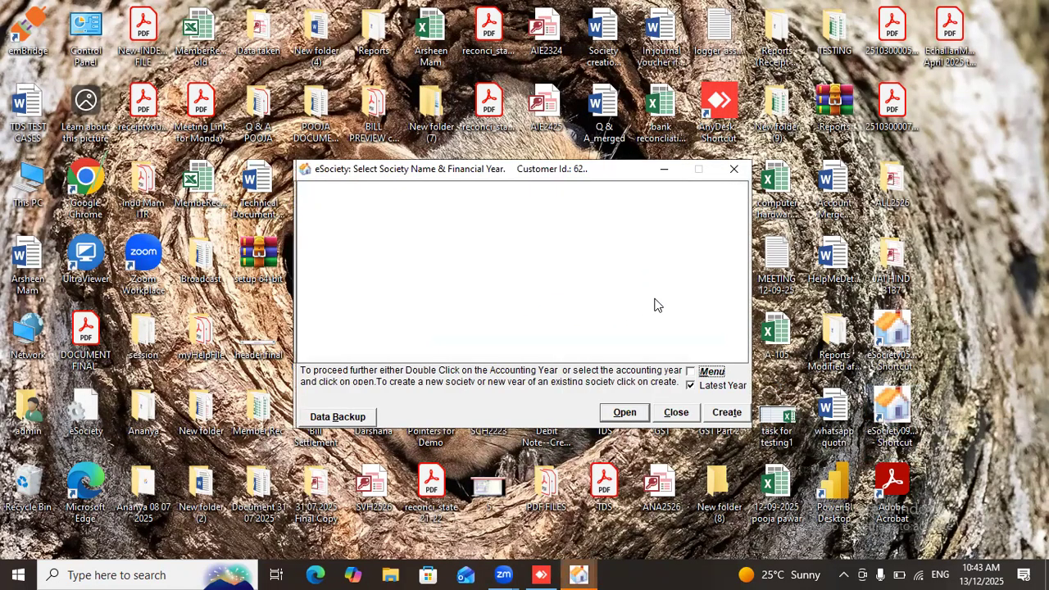
pyautogui.click(683, 303)
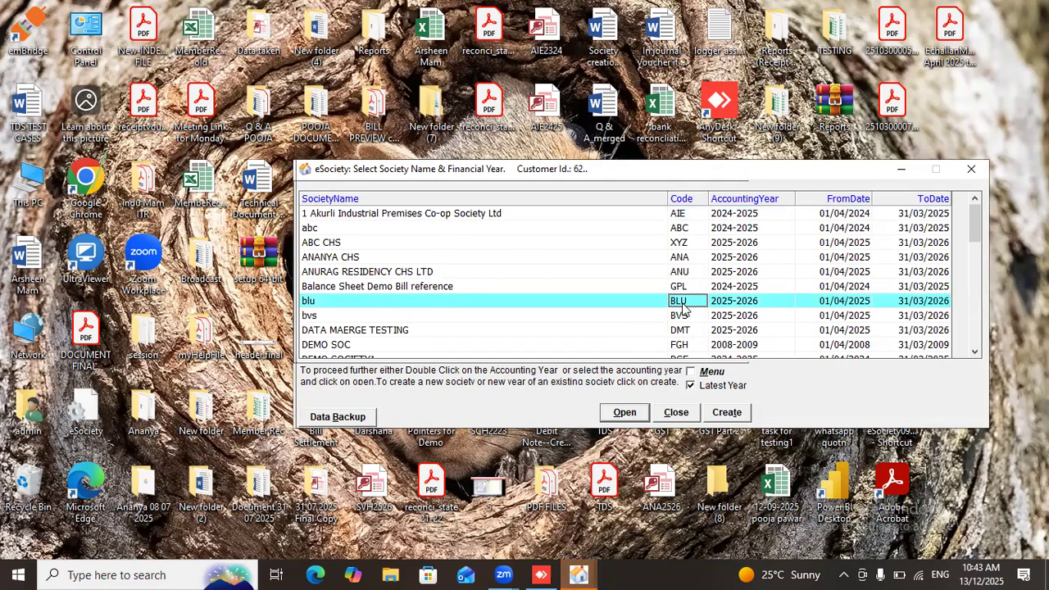
pyautogui.write('svh')
pyautogui.doubleClick(716, 348)
# - Log in with the user ID perfectelogic and enter that user's account password
pyautogui.moveTo(497, 306); pyautogui.dragTo(412, 308)
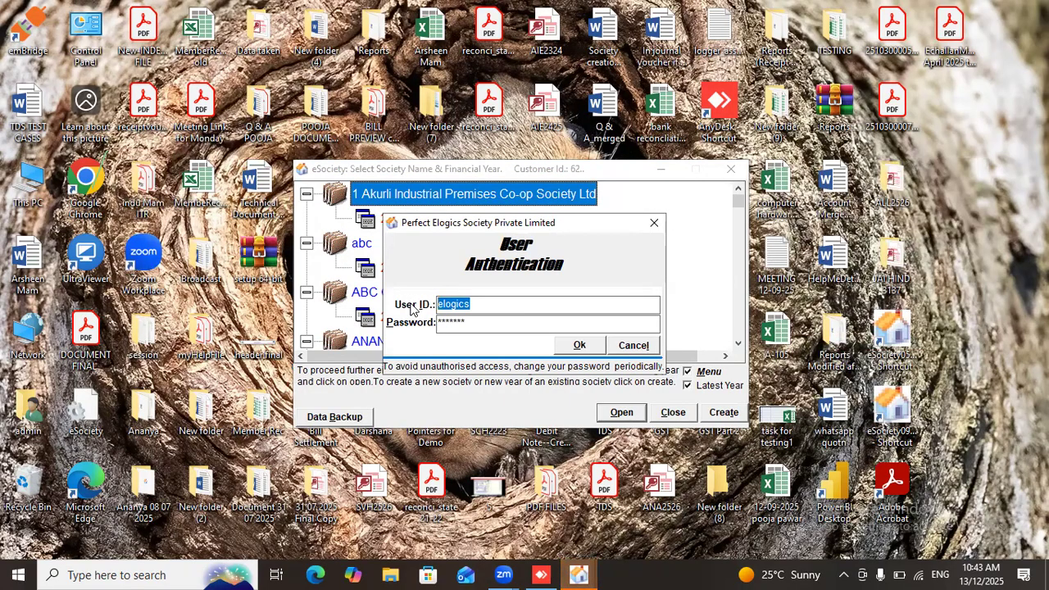
pyautogui.write('perfectelogic')
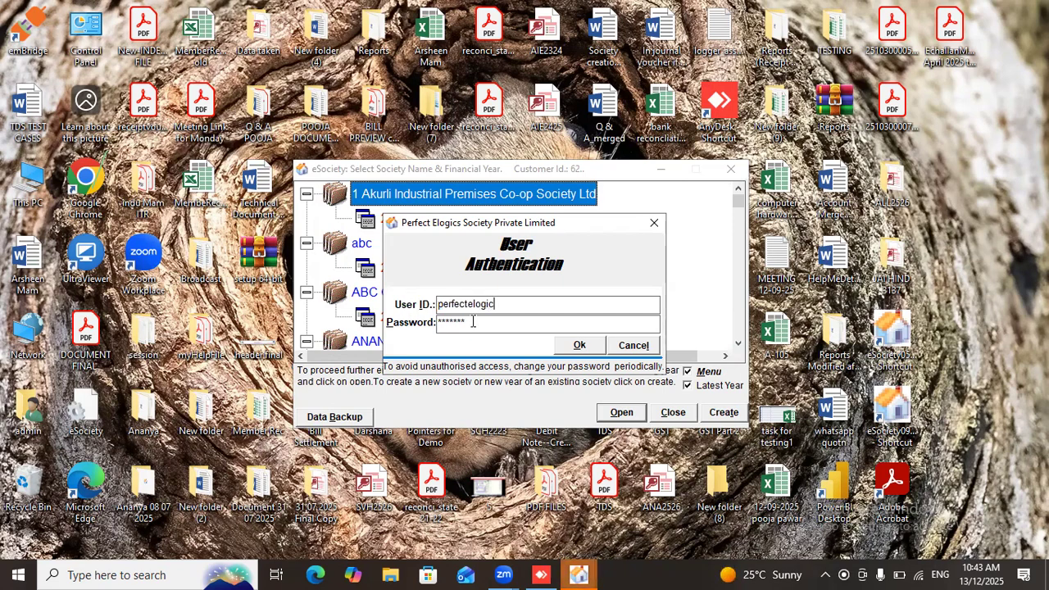
pyautogui.press('Tab')
pyautogui.write('******')
pyautogui.click(579, 346)
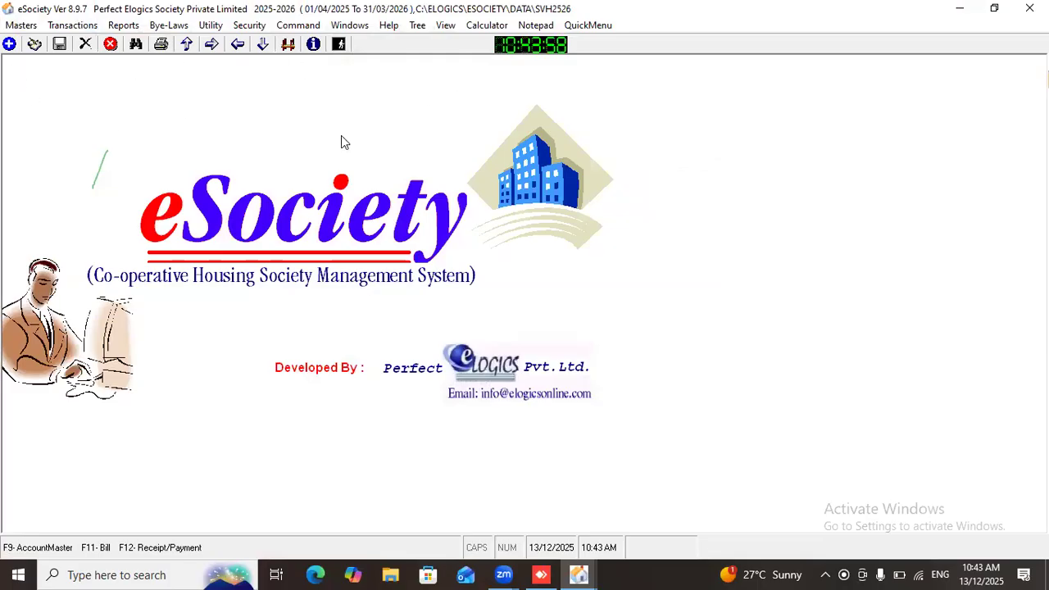
# - Open the Debit Note / Credit Note / JV form from the account transactions and try to add a record
pyautogui.click(72, 25)
pyautogui.moveTo(102, 154)
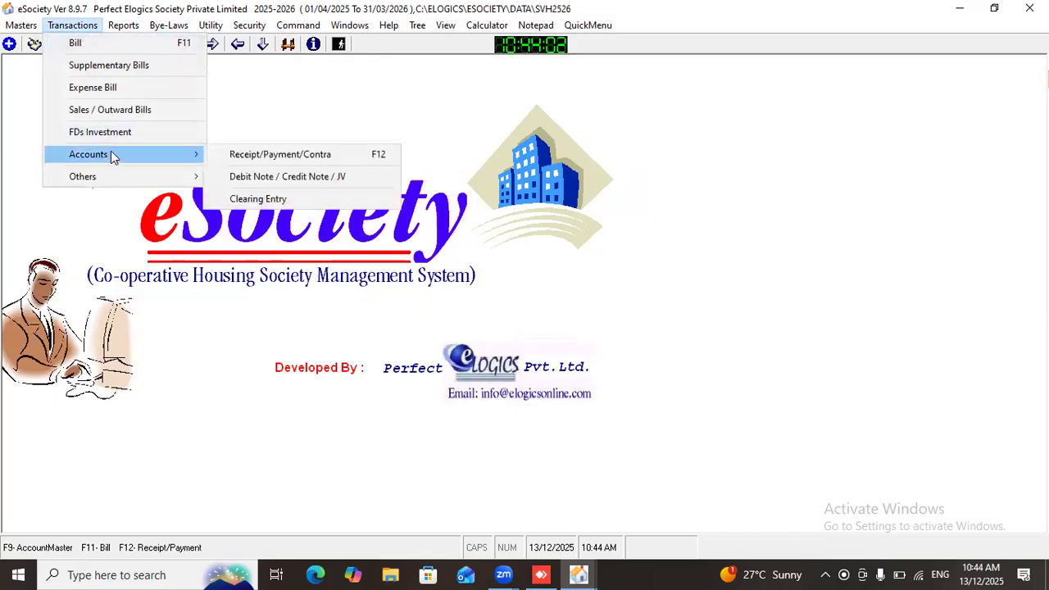
pyautogui.click(282, 177)
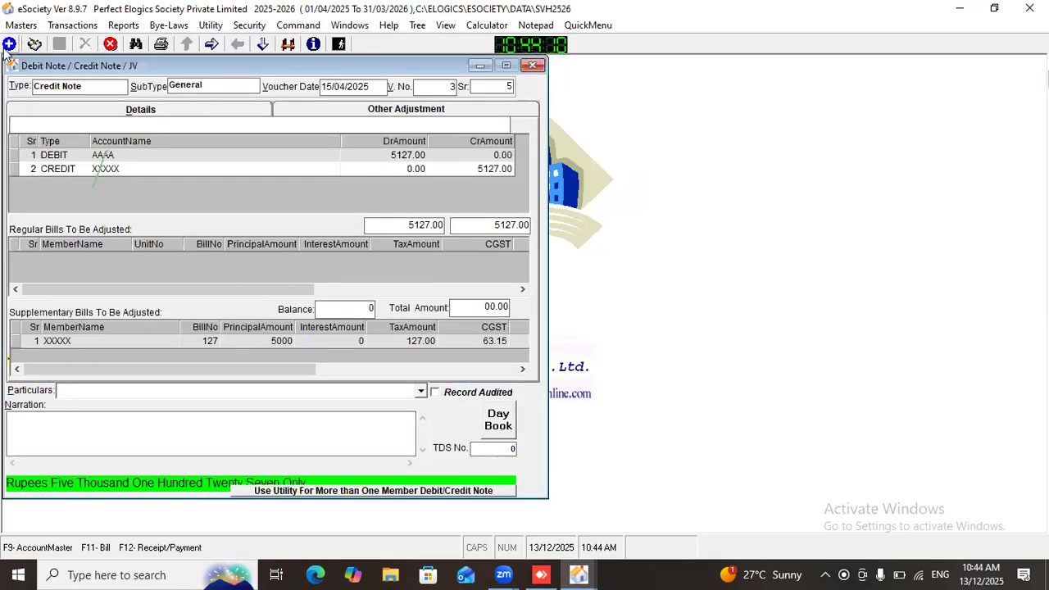
pyautogui.click(12, 43)
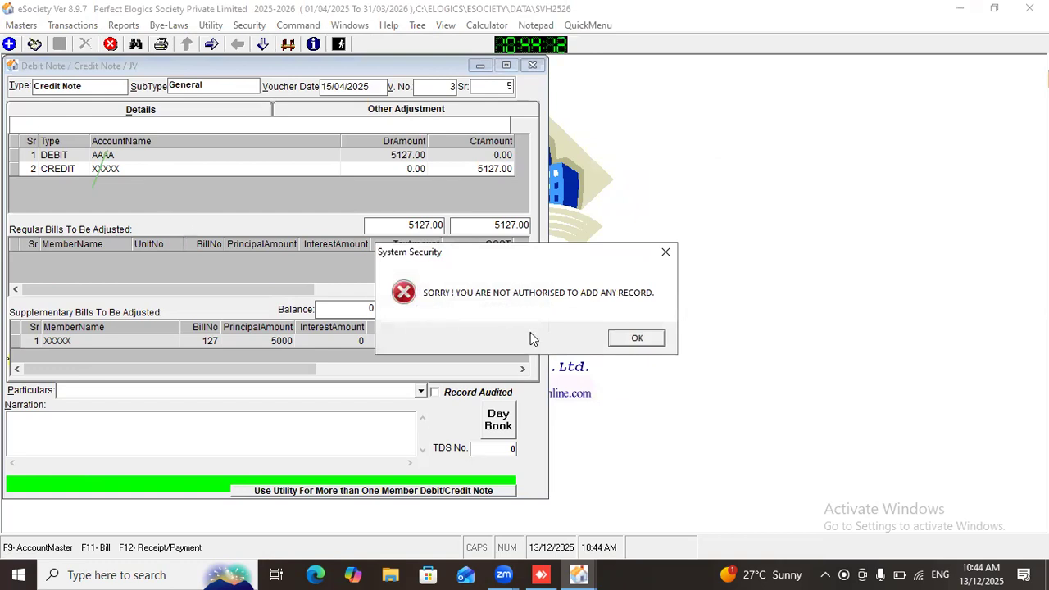
pyautogui.moveTo(545, 256); pyautogui.dragTo(450, 193)
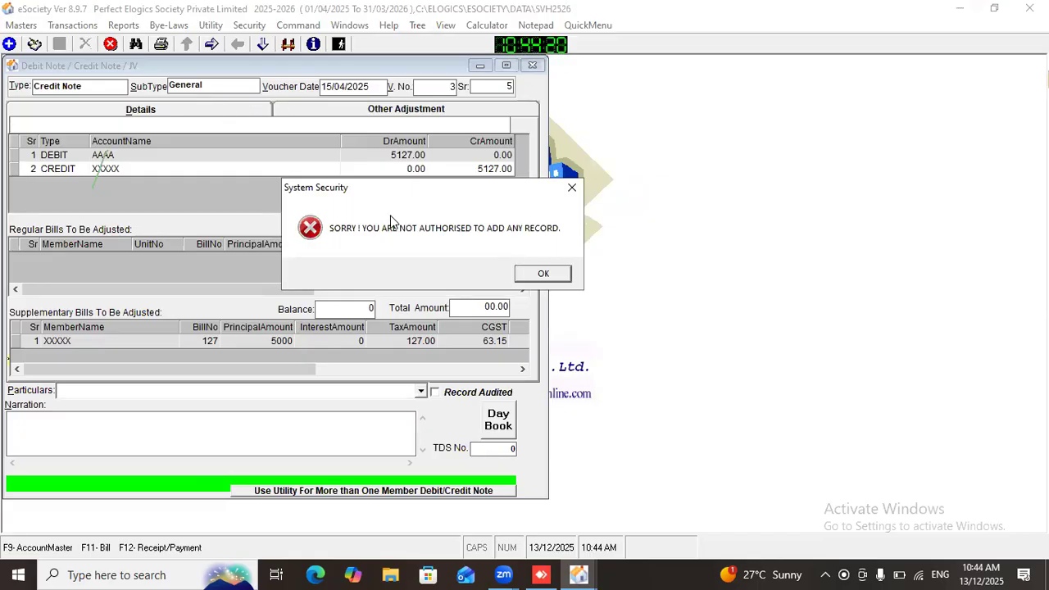
pyautogui.click(541, 273)
# - Try to delete and to edit the displayed credit note to test the restricted rights
pyautogui.click(111, 44)
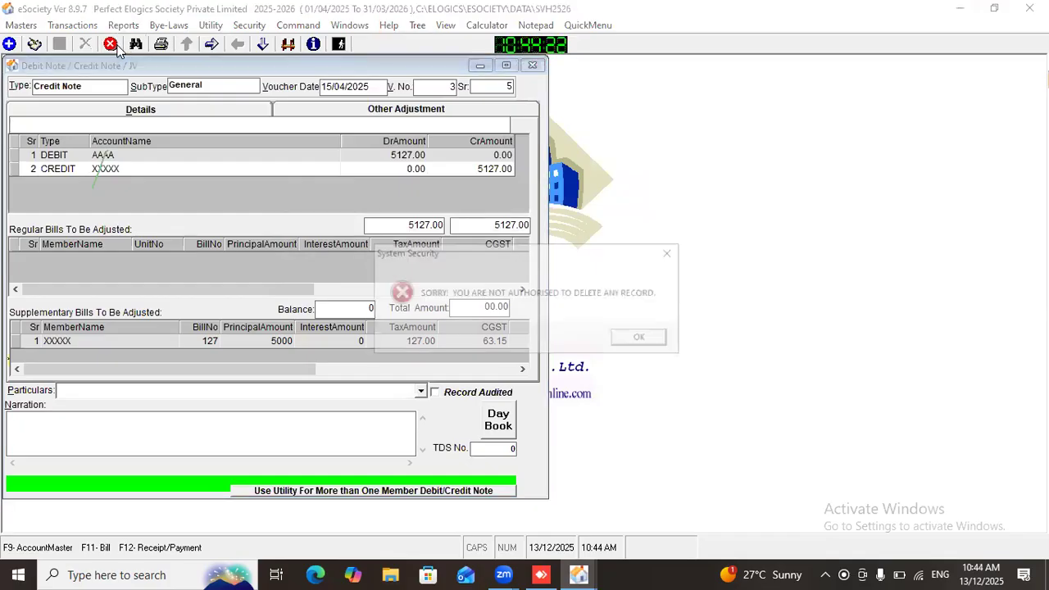
pyautogui.click(636, 338)
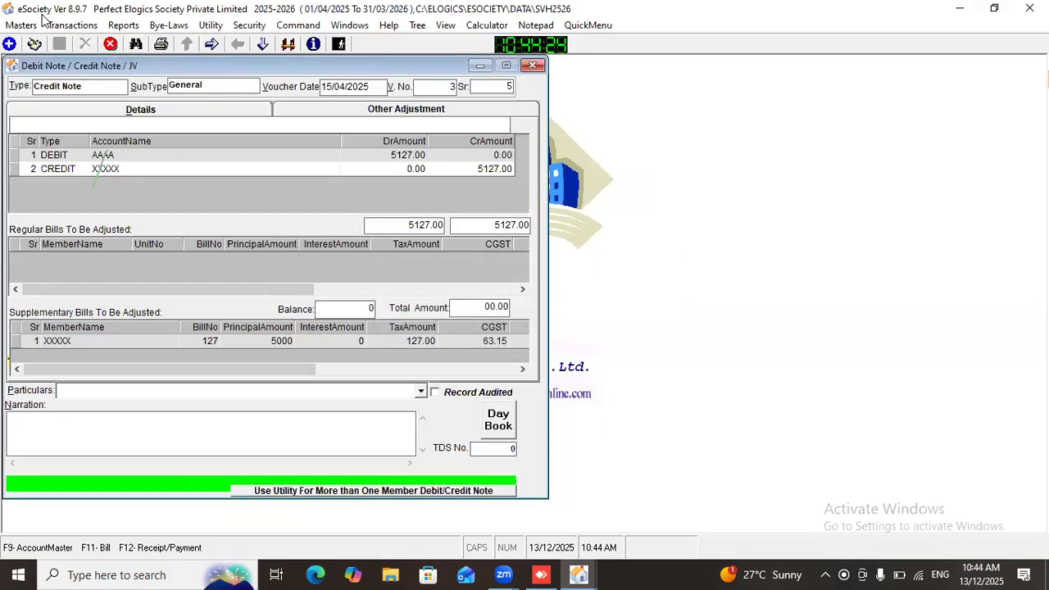
pyautogui.click(35, 44)
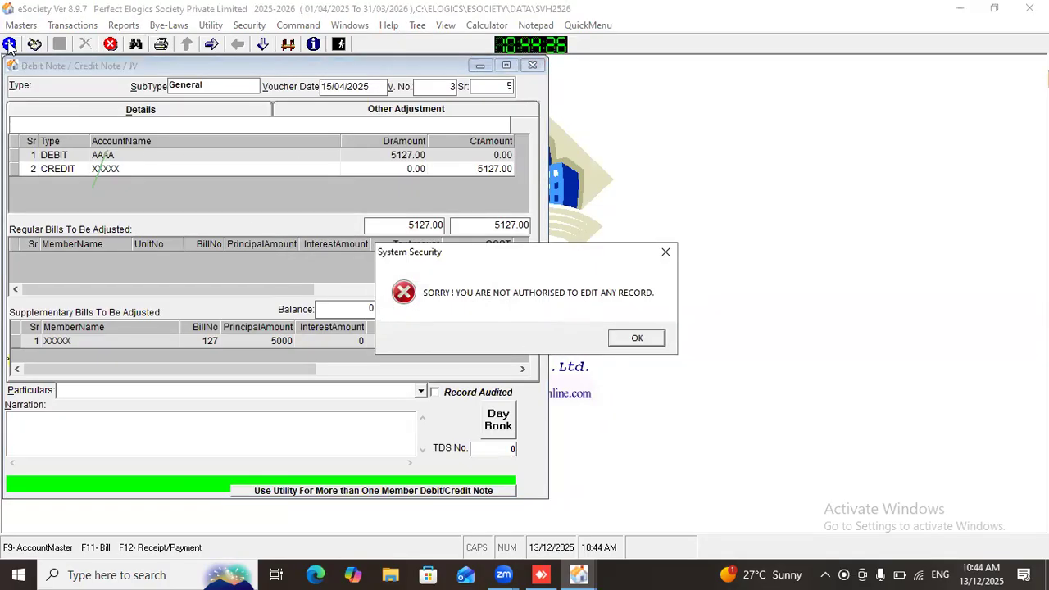
pyautogui.click(637, 339)
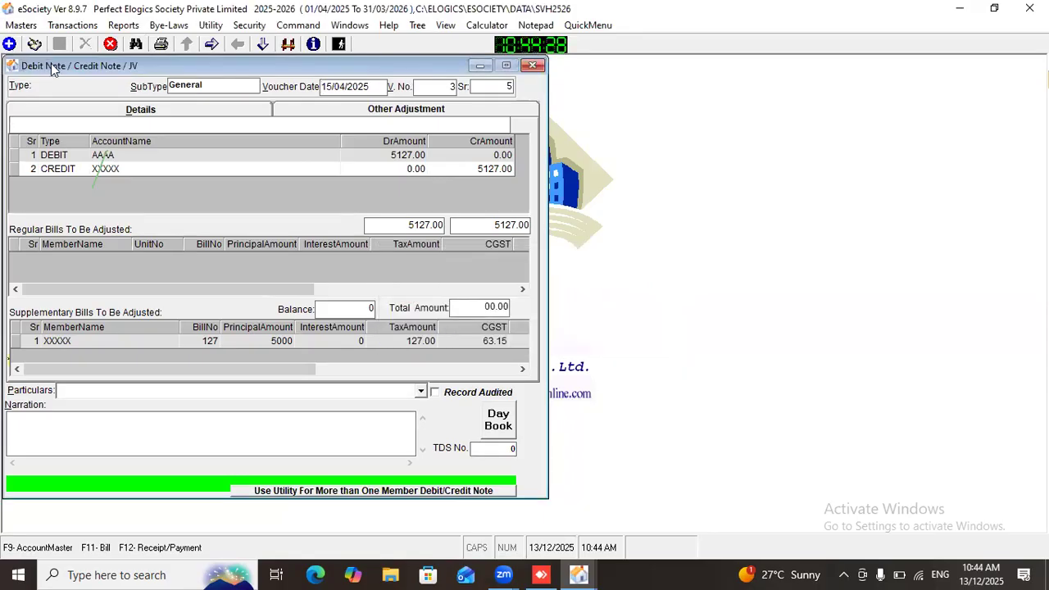
# - Try again to add a debit/credit note record, and close the Debit Note / Credit Note / JV form
pyautogui.moveTo(51, 69); pyautogui.dragTo(102, 76)
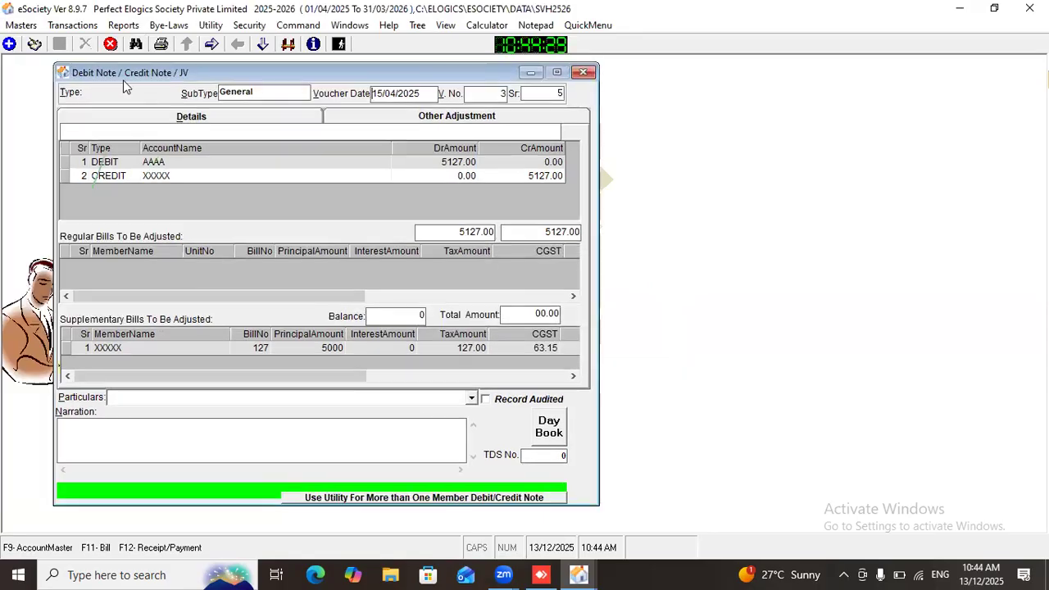
pyautogui.click(9, 44)
pyautogui.click(621, 341)
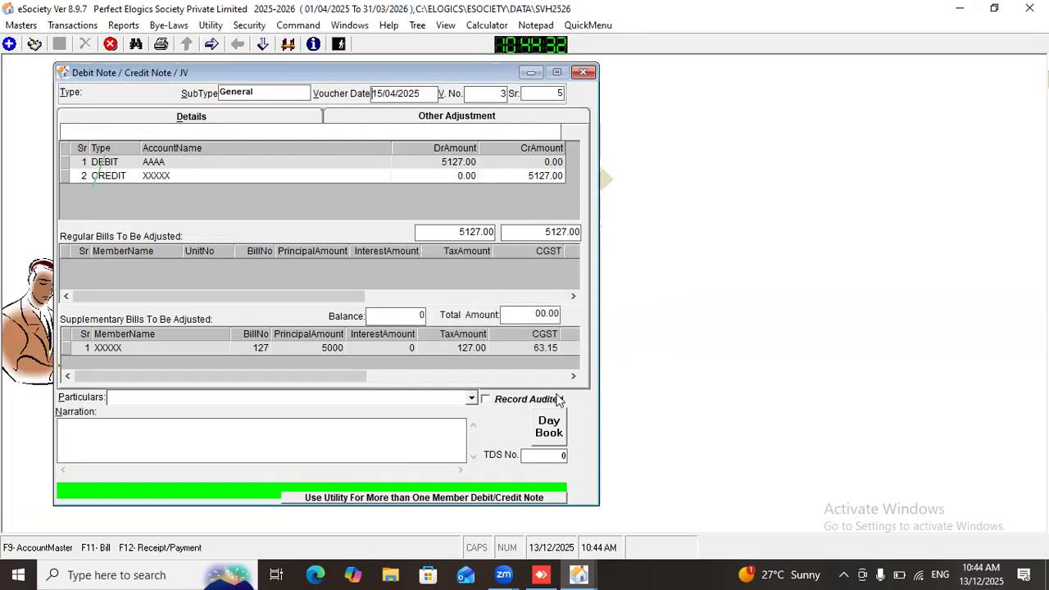
pyautogui.moveTo(307, 72); pyautogui.dragTo(333, 66)
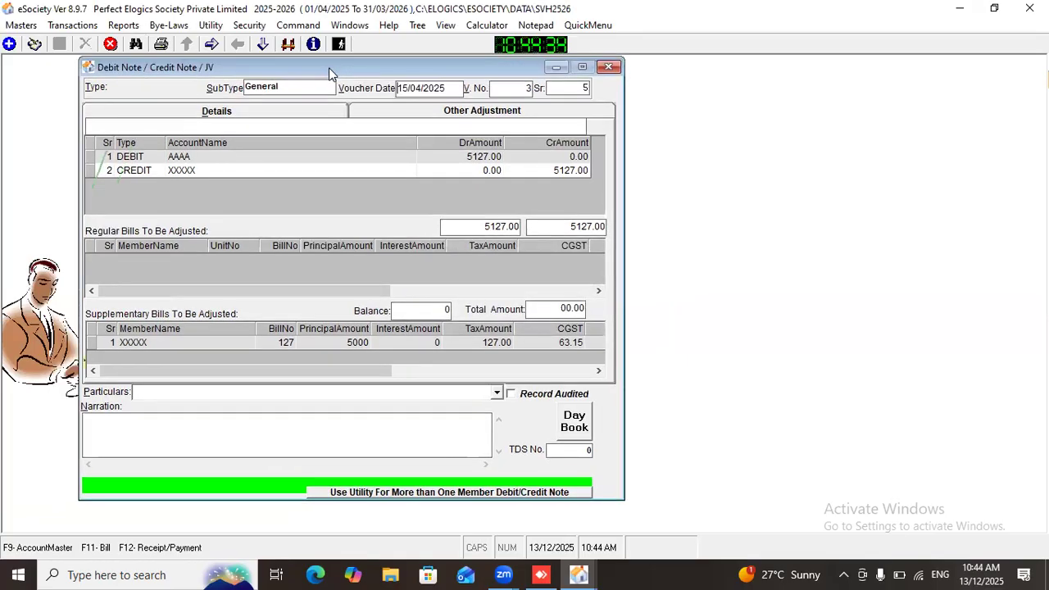
pyautogui.moveTo(486, 71); pyautogui.dragTo(483, 77)
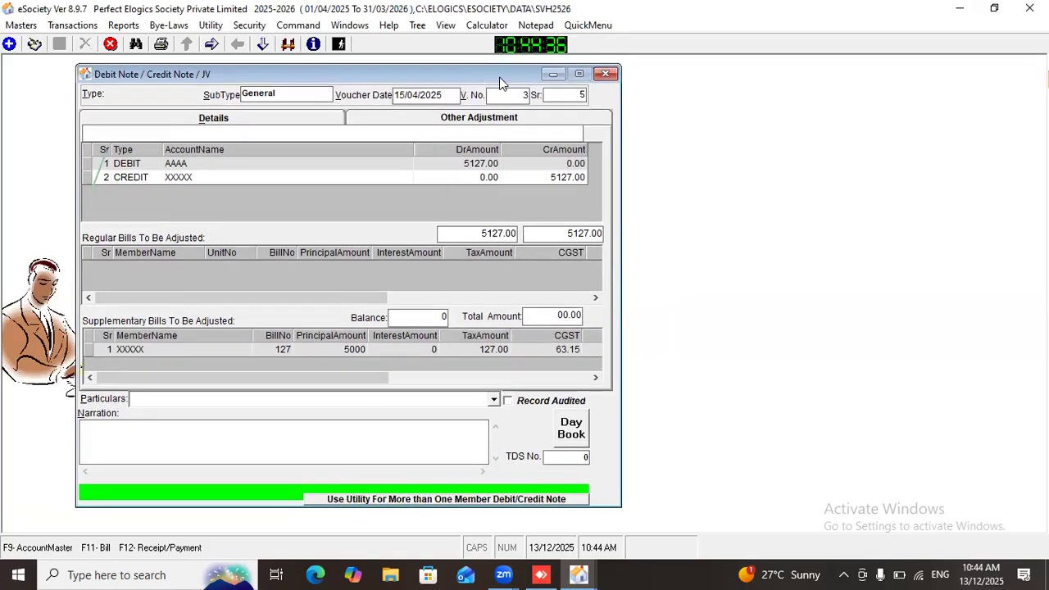
pyautogui.click(604, 76)
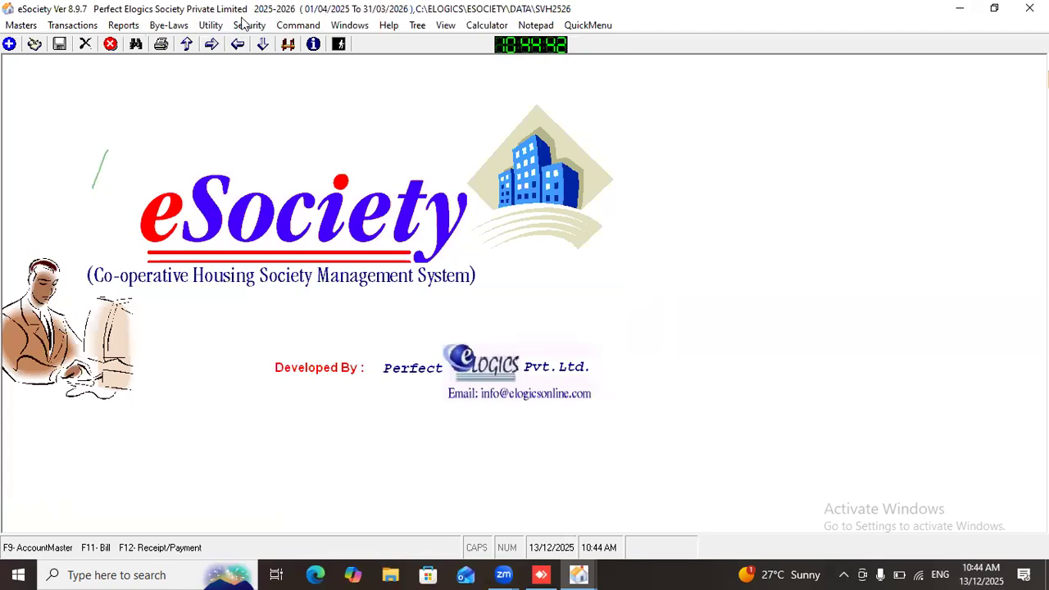
# - Try to open the Change Password utility as the restricted user
pyautogui.click(207, 26)
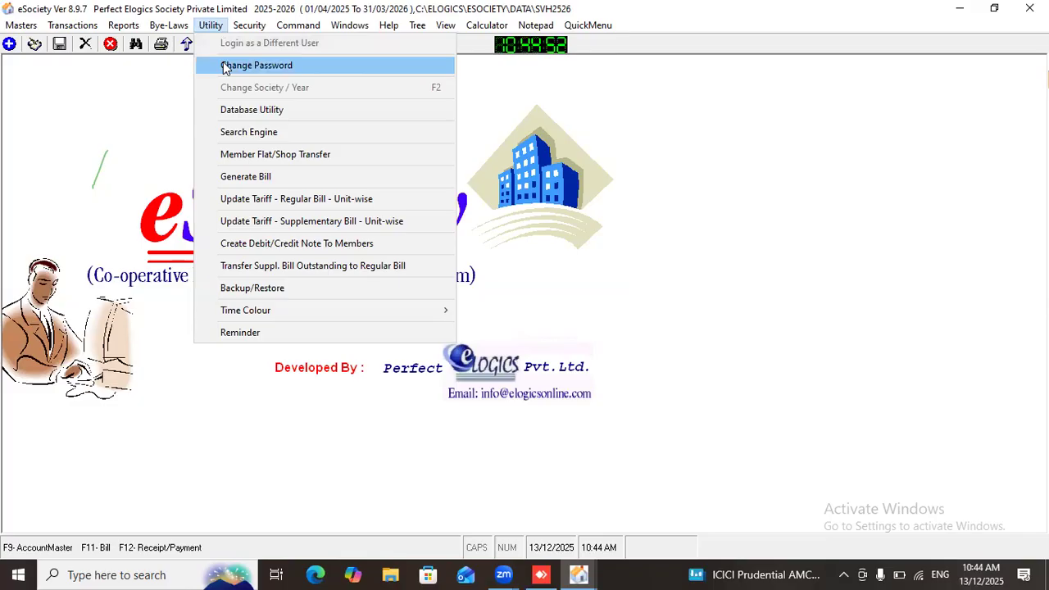
pyautogui.click(226, 66)
pyautogui.click(661, 341)
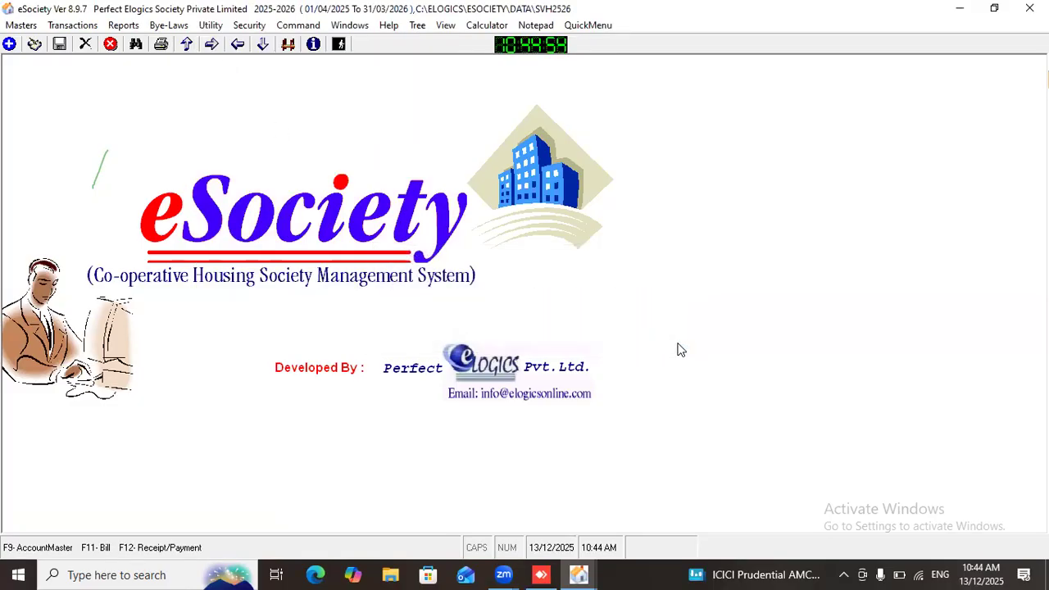
# - Restart eSociety, list the societies in table view, open the SVH society, and log in with the prefilled account
pyautogui.click(1030, 8)
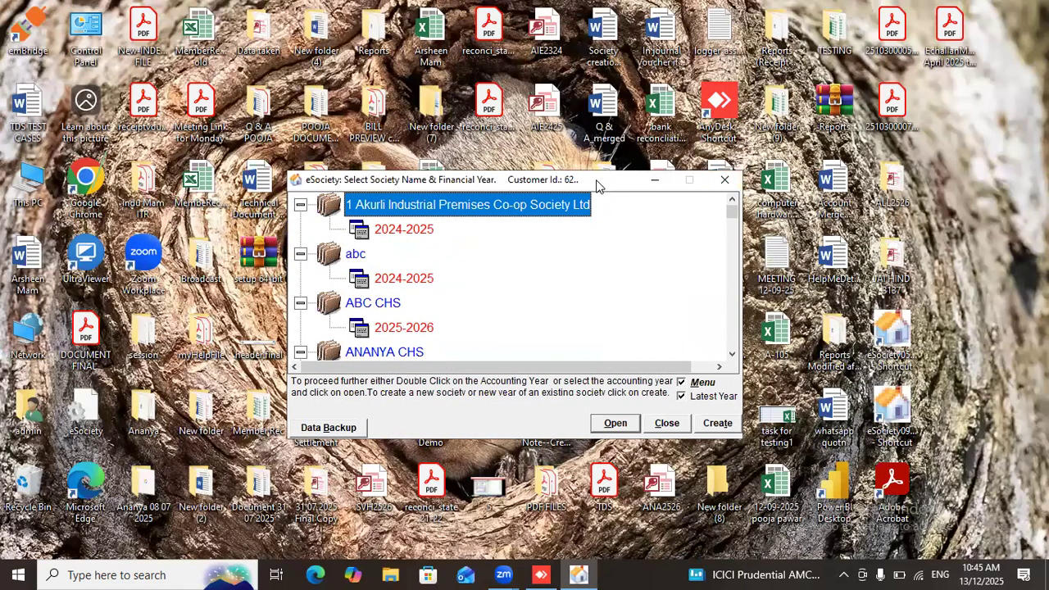
pyautogui.click(700, 382)
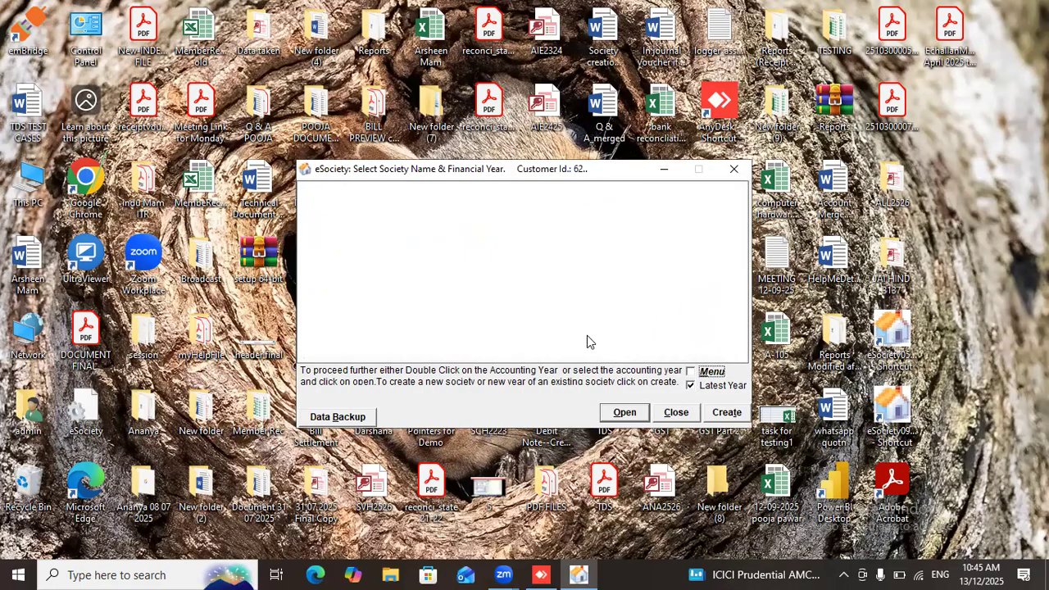
pyautogui.click(687, 287)
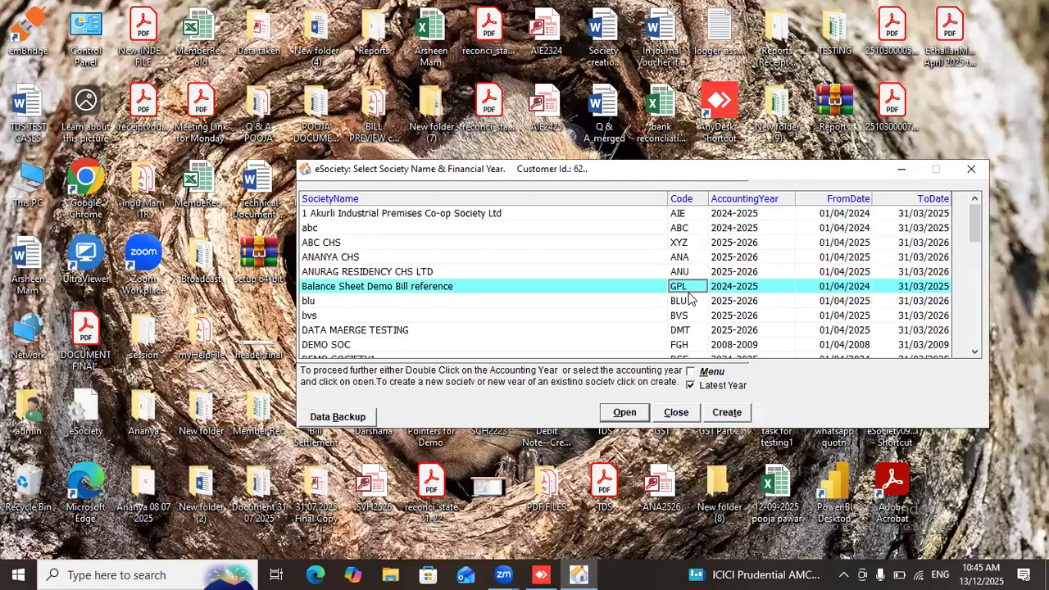
pyautogui.write('svh')
pyautogui.doubleClick(735, 345)
pyautogui.click(577, 346)
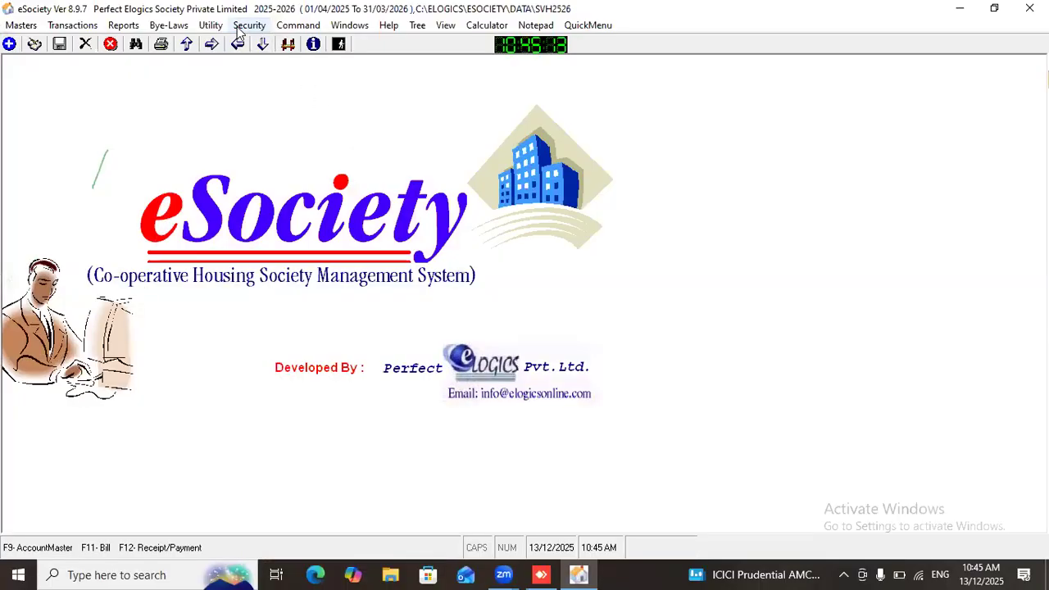
# - Open the Assign User Rights form through Vertical Data Security's User Rights
pyautogui.click(250, 26)
pyautogui.moveTo(279, 33)
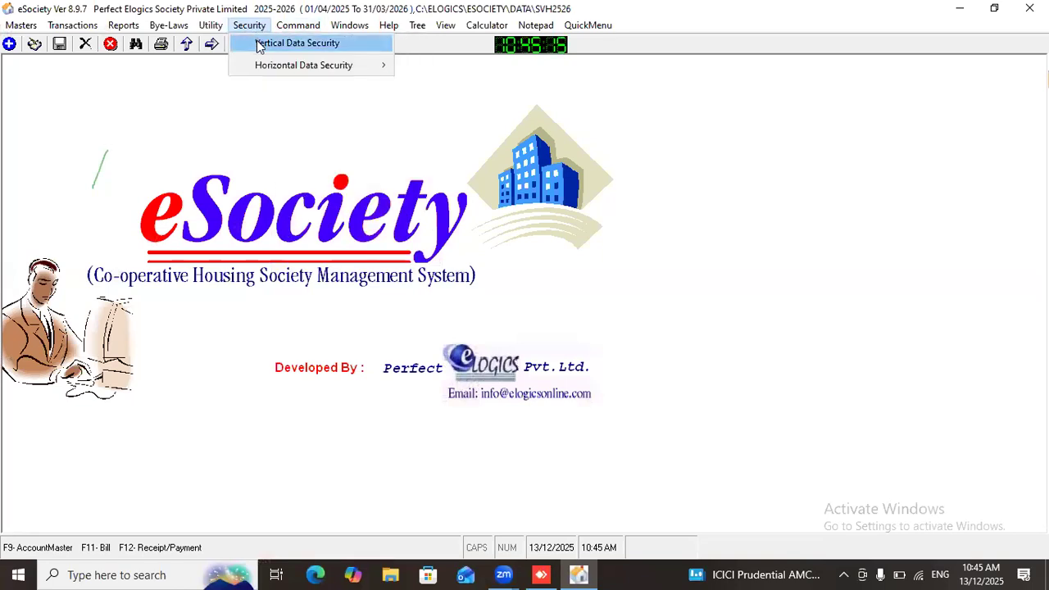
pyautogui.click(261, 41)
pyautogui.click(105, 251)
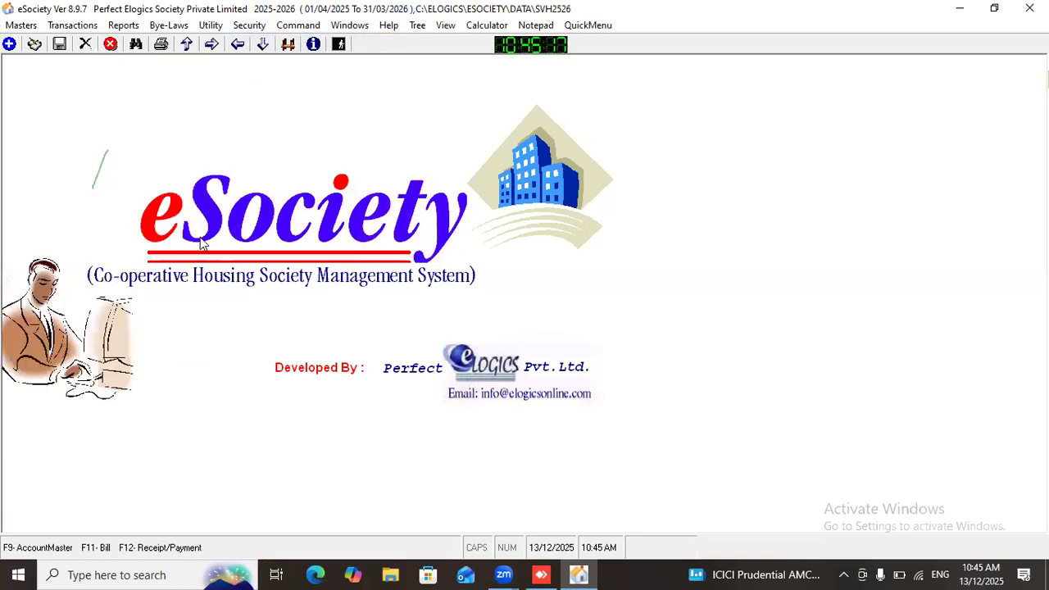
pyautogui.moveTo(163, 68); pyautogui.dragTo(297, 67)
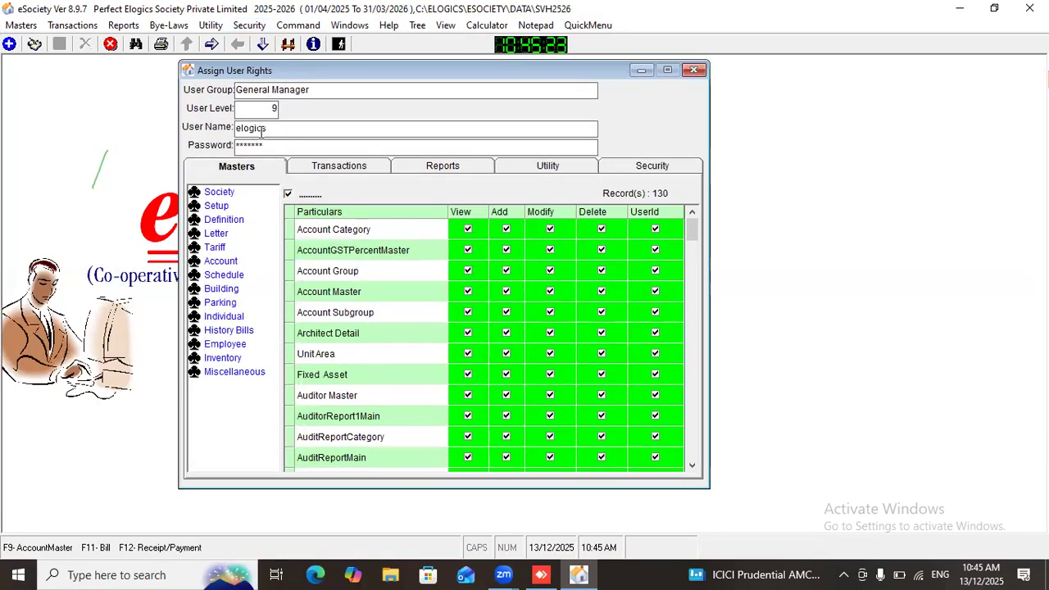
# - Edit the General Manager user elogics, enter a longer account password, and save the record
pyautogui.click(285, 147)
pyautogui.moveTo(281, 71); pyautogui.dragTo(286, 66)
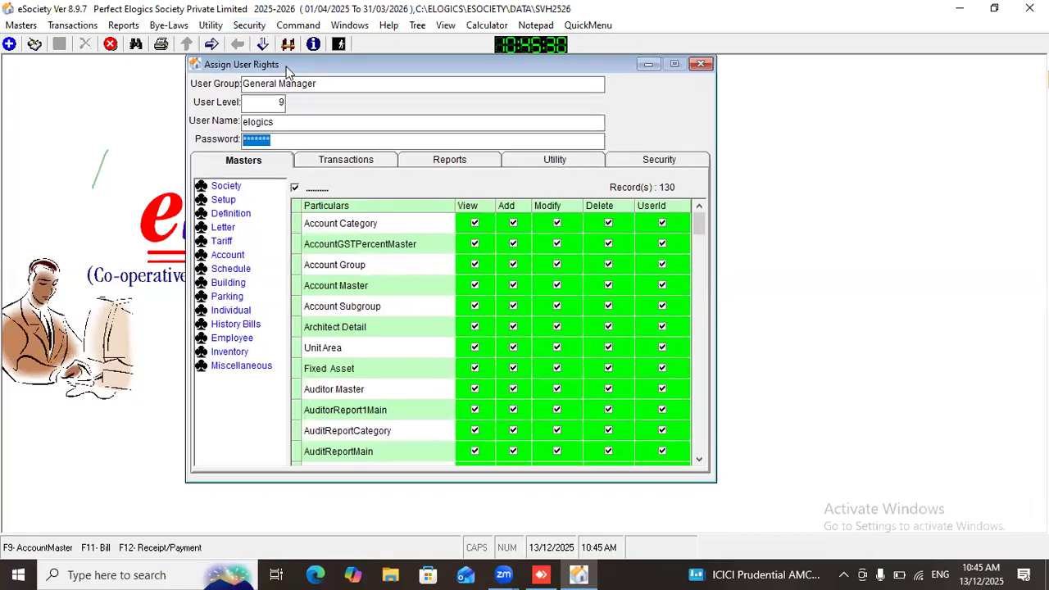
pyautogui.click(34, 45)
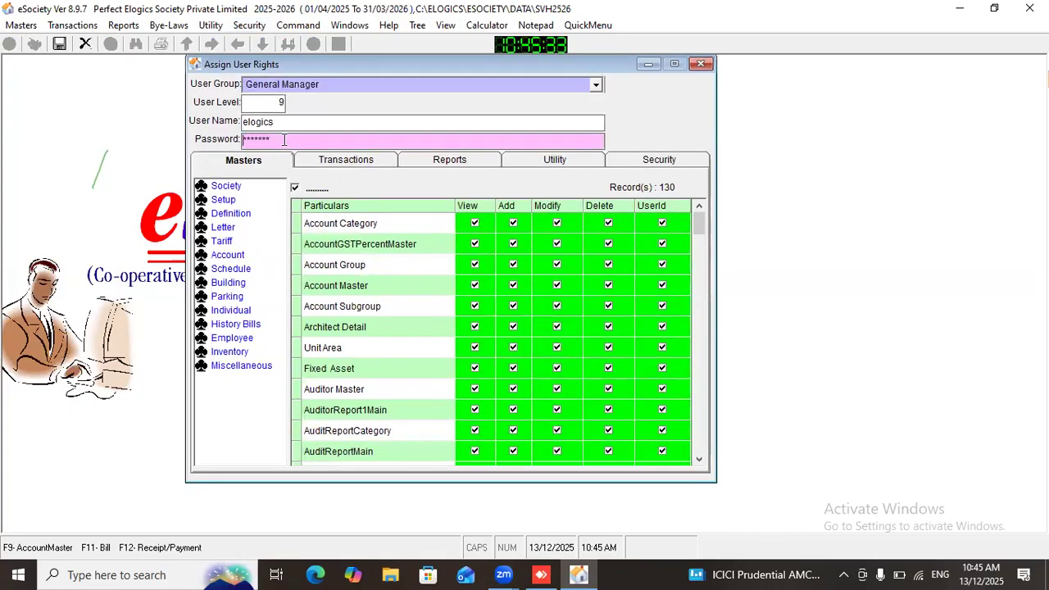
pyautogui.write('***')
pyautogui.click(59, 44)
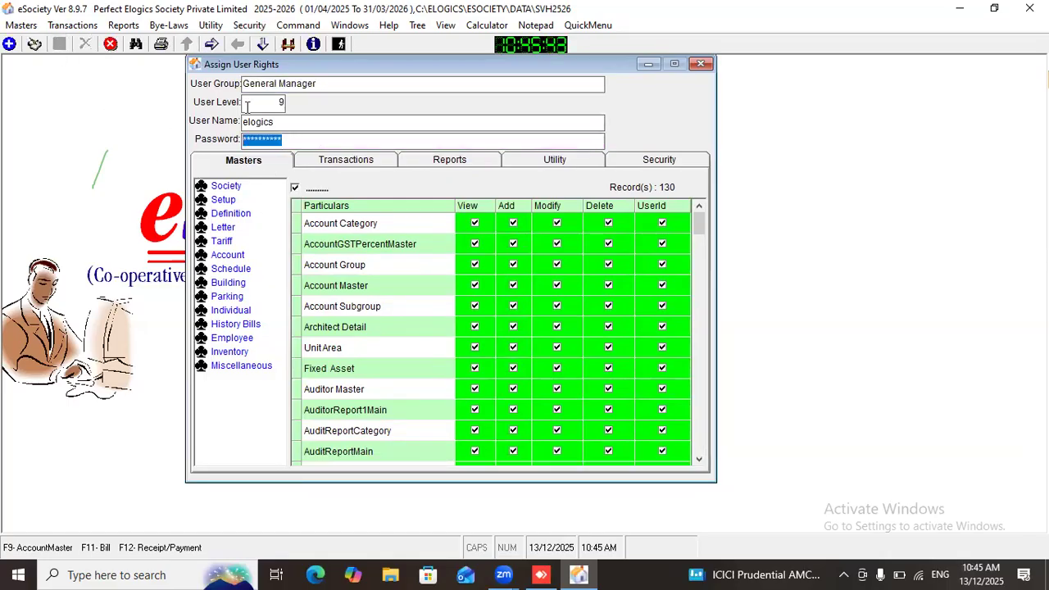
# - Close the Assign User Rights and Vertical Data Security windows and open the Change Password utility
pyautogui.click(699, 64)
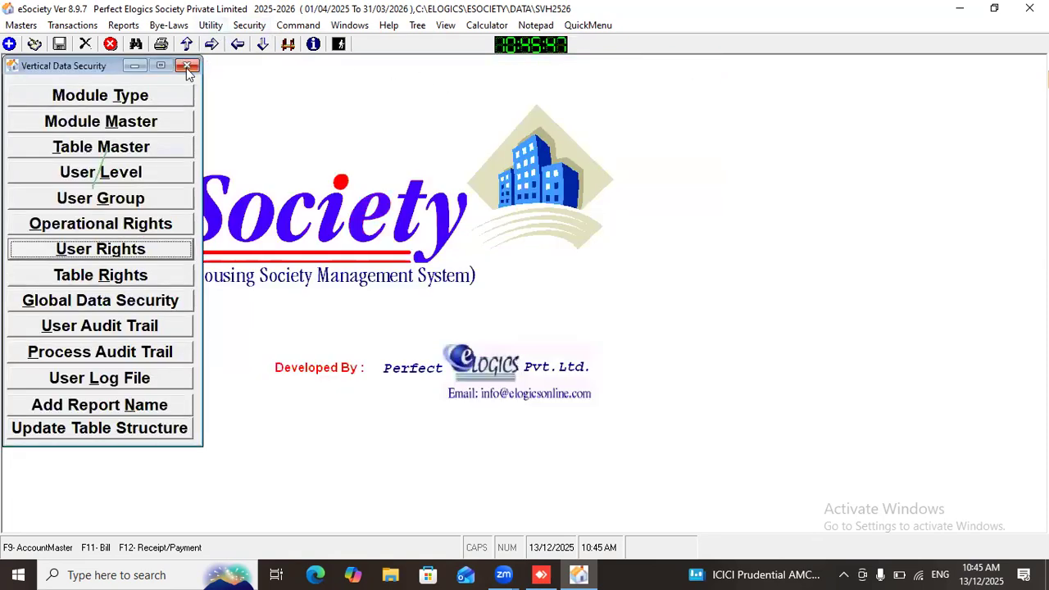
pyautogui.click(186, 66)
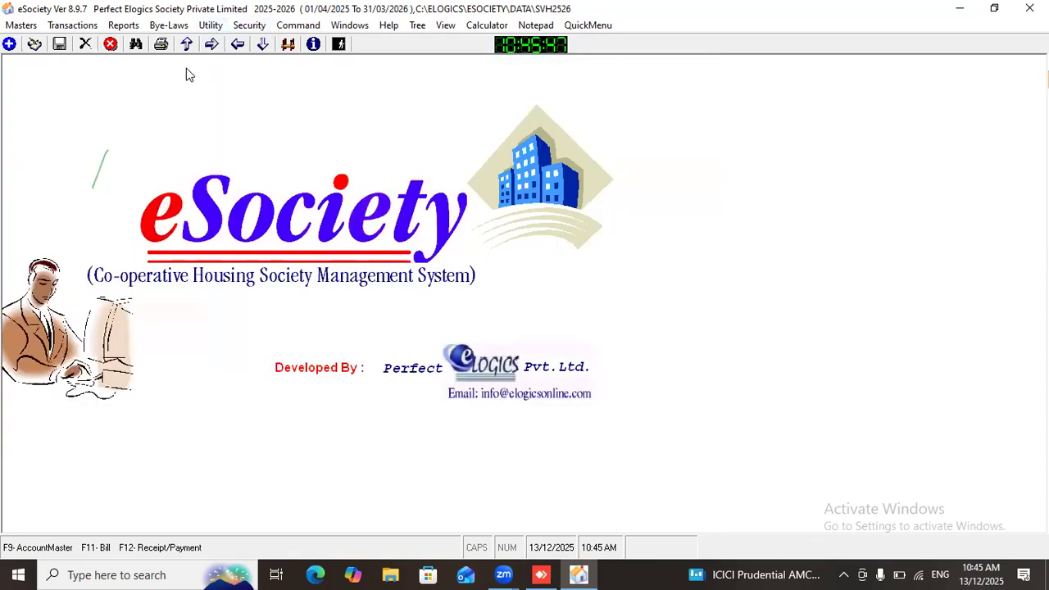
pyautogui.click(212, 25)
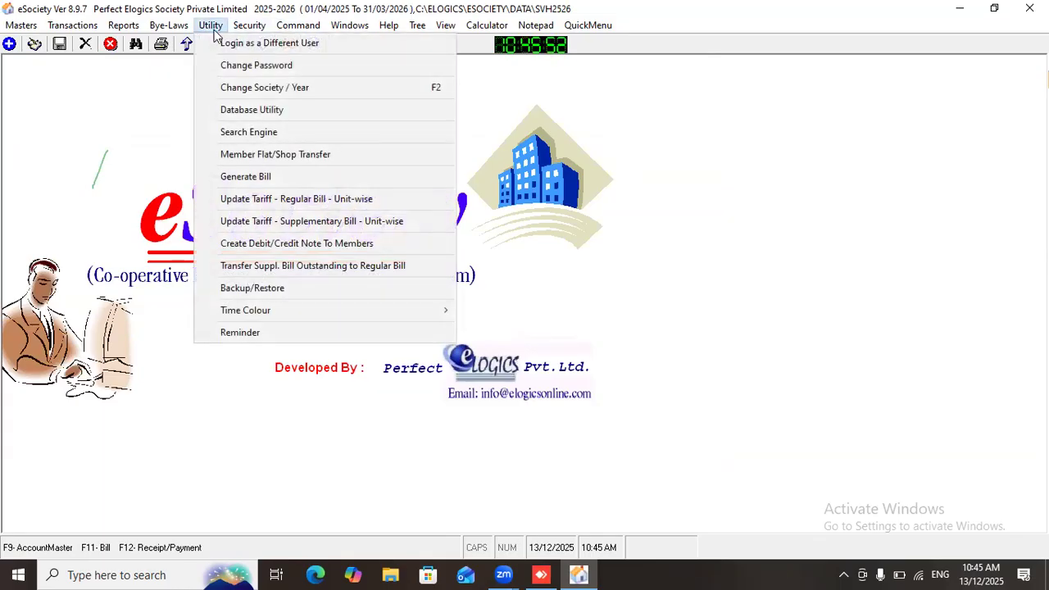
pyautogui.click(241, 71)
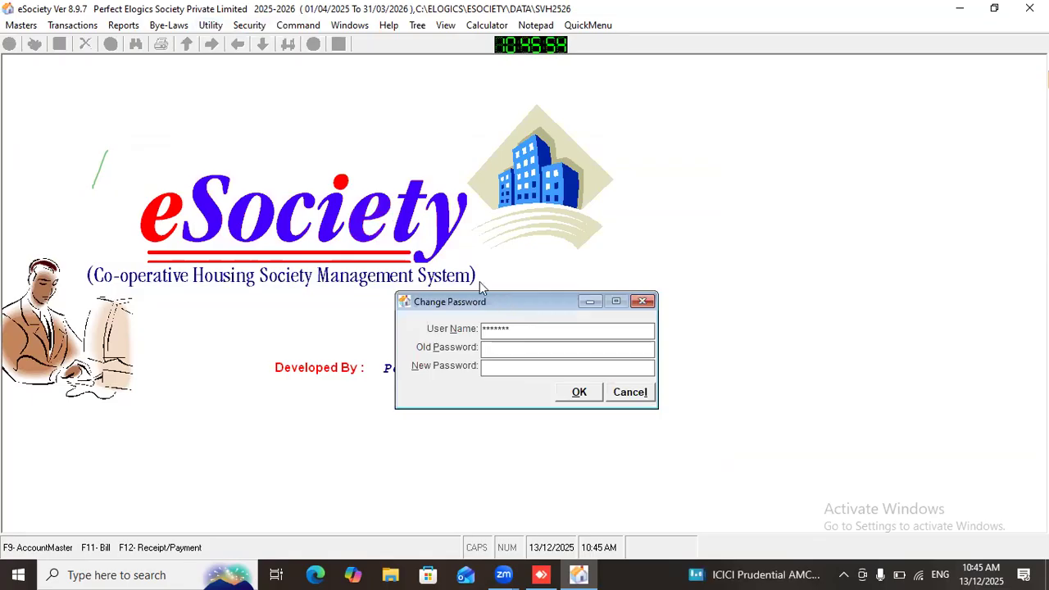
# - Try to enter the account's old password in the Change Password form and dismiss the resulting message
pyautogui.click(400, 229)
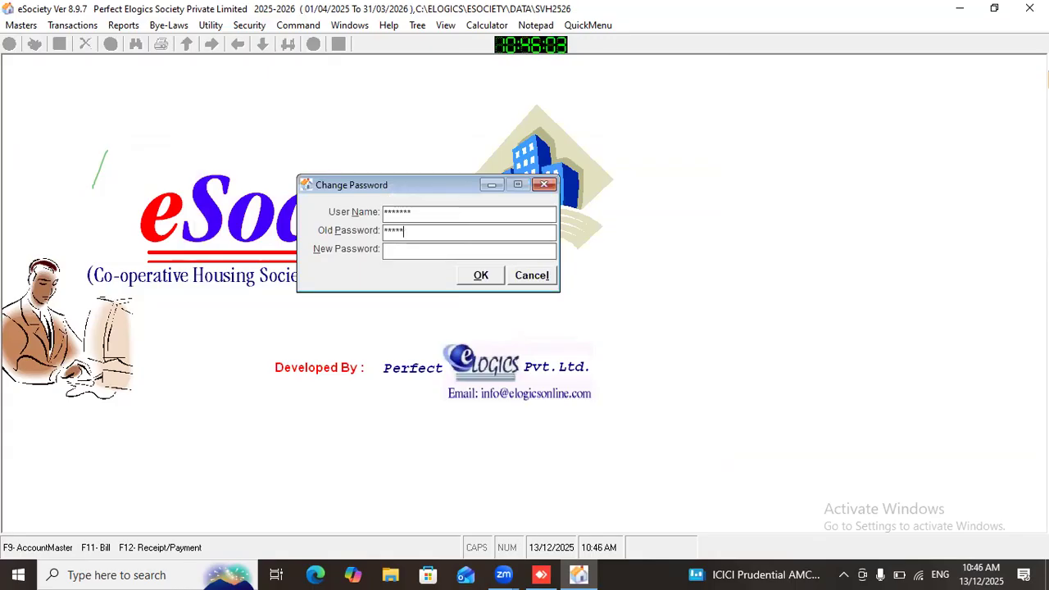
pyautogui.write('***')
pyautogui.press('Return')
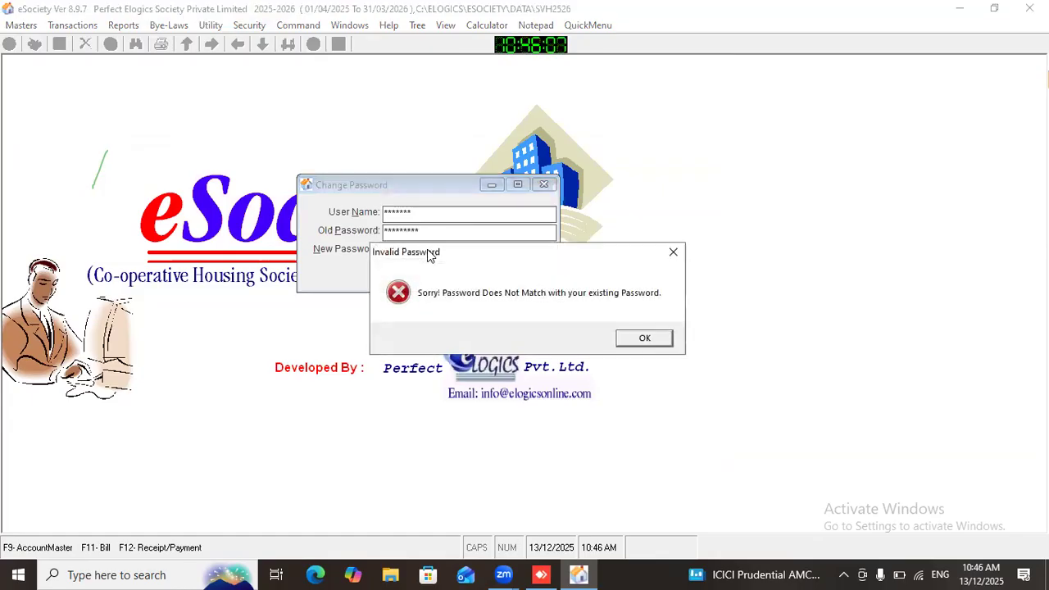
pyautogui.moveTo(426, 254); pyautogui.dragTo(350, 272)
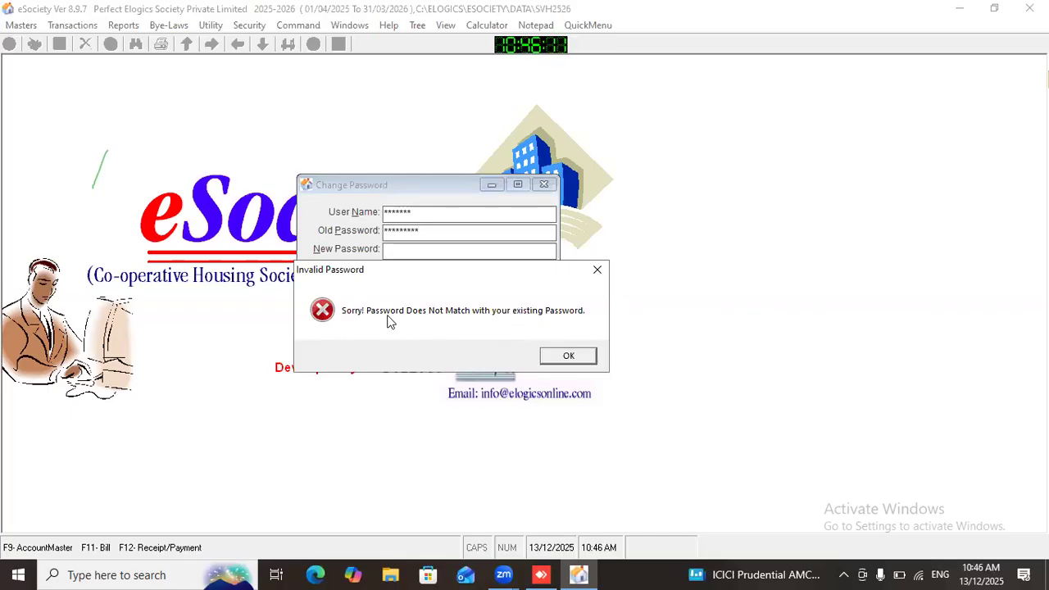
pyautogui.click(564, 355)
# - Try a different entry for the old password, and close the Change Password form
pyautogui.moveTo(427, 229); pyautogui.dragTo(351, 234)
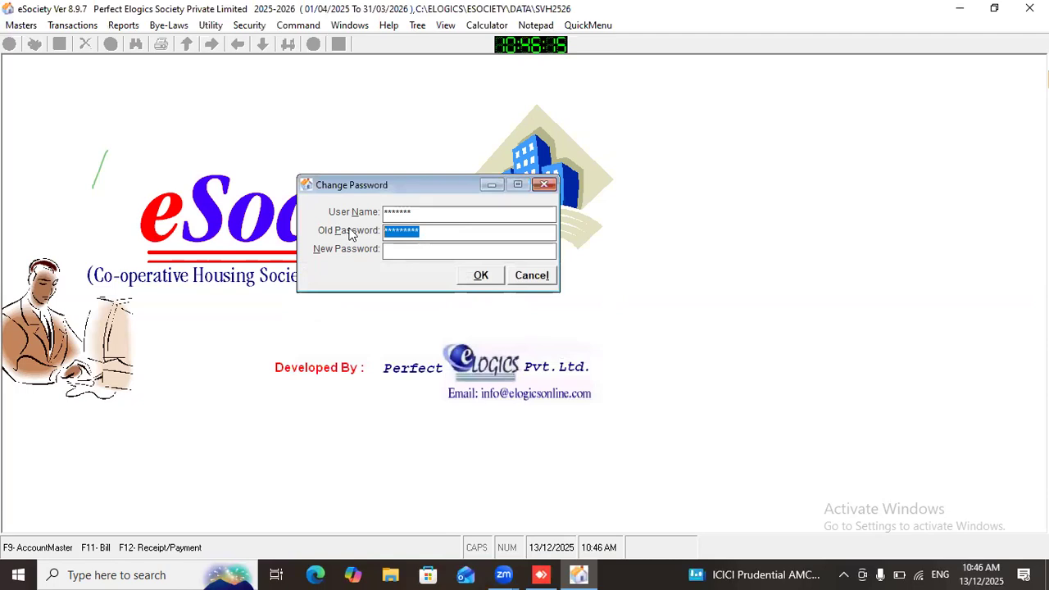
pyautogui.write('s')
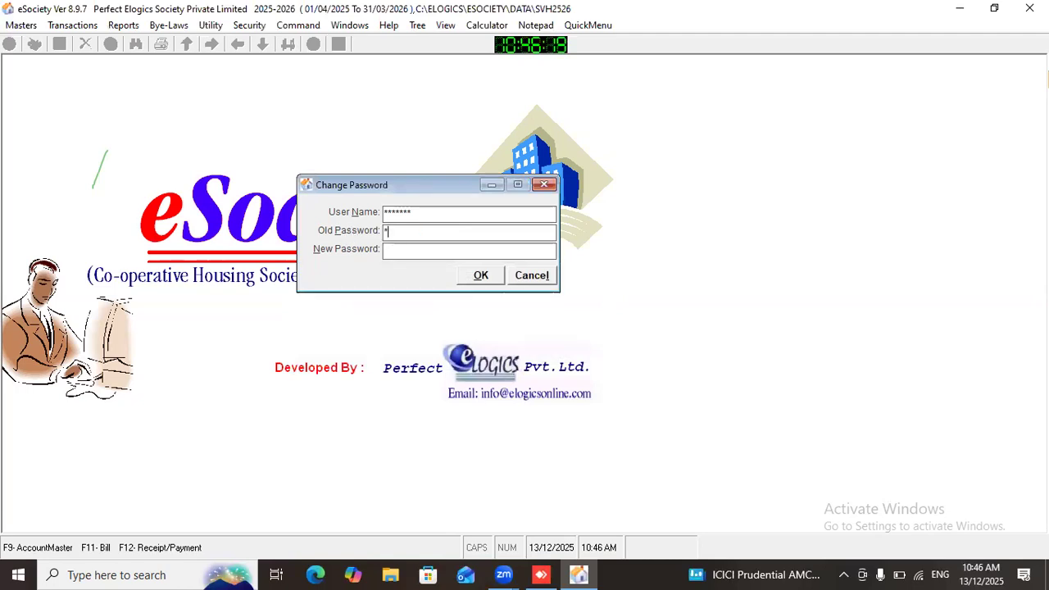
pyautogui.write('******')
pyautogui.click(445, 251)
pyautogui.click(644, 341)
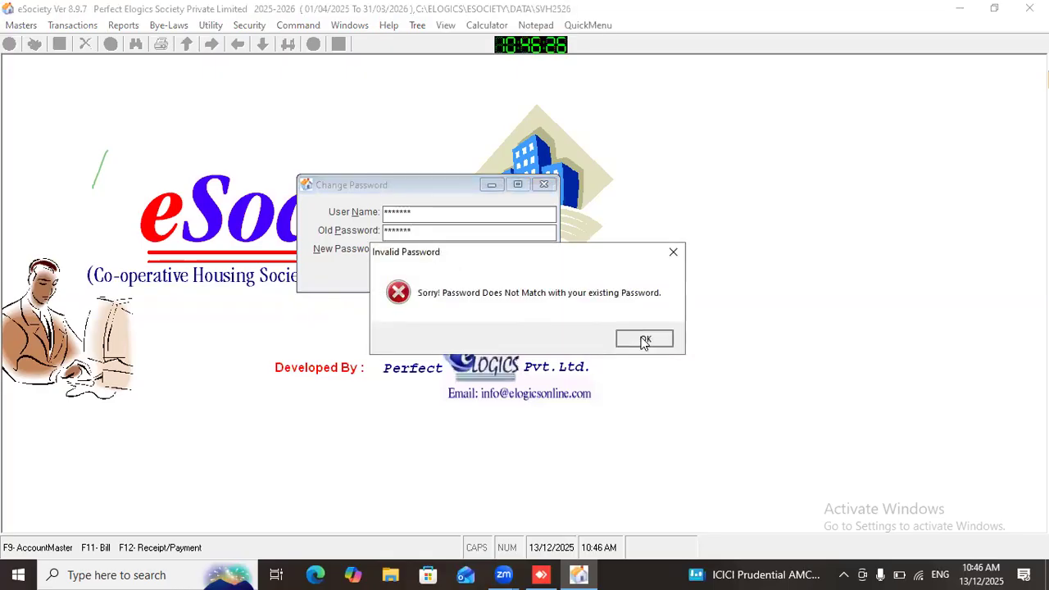
pyautogui.click(543, 185)
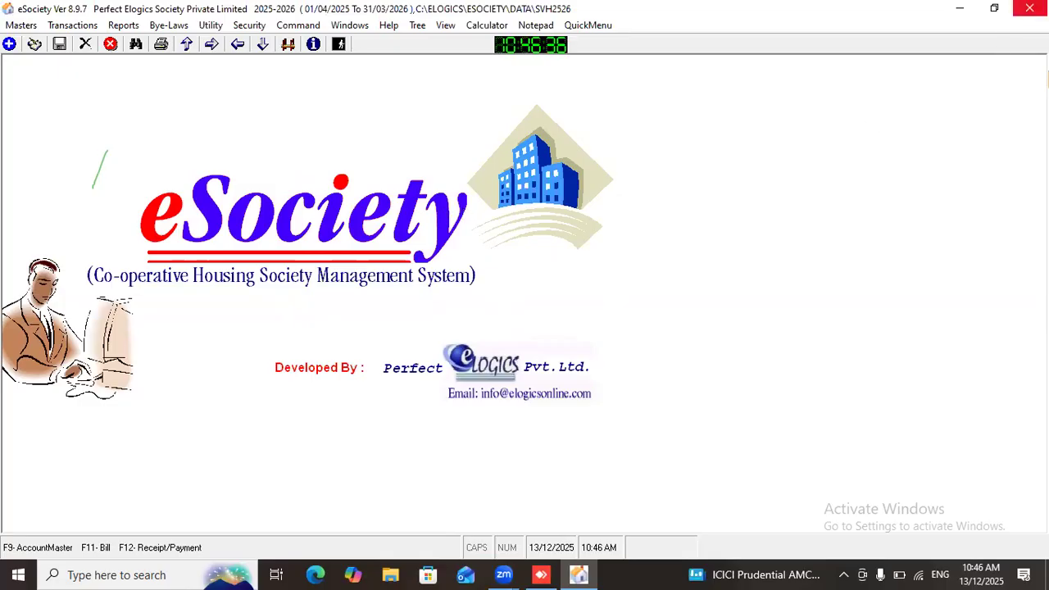
# - Restart eSociety and list the societies in table view
pyautogui.click(1030, 8)
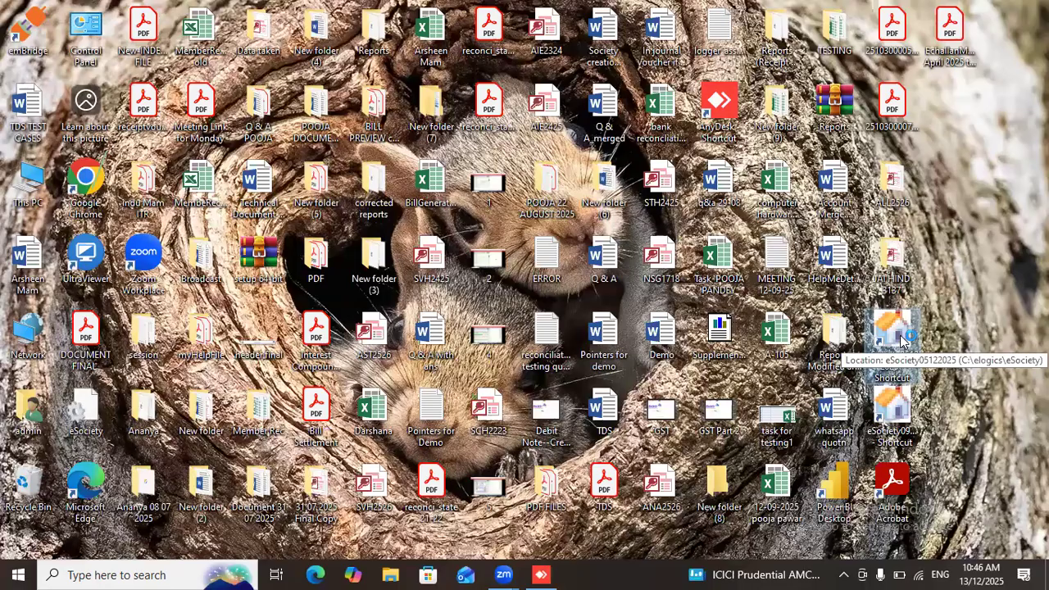
pyautogui.doubleClick(892, 336)
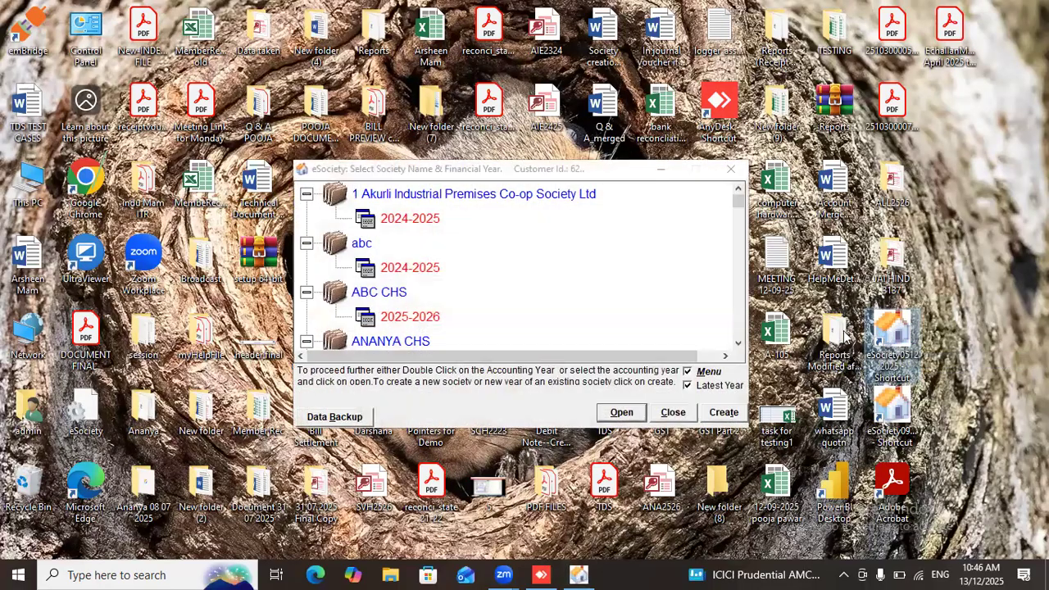
pyautogui.click(704, 372)
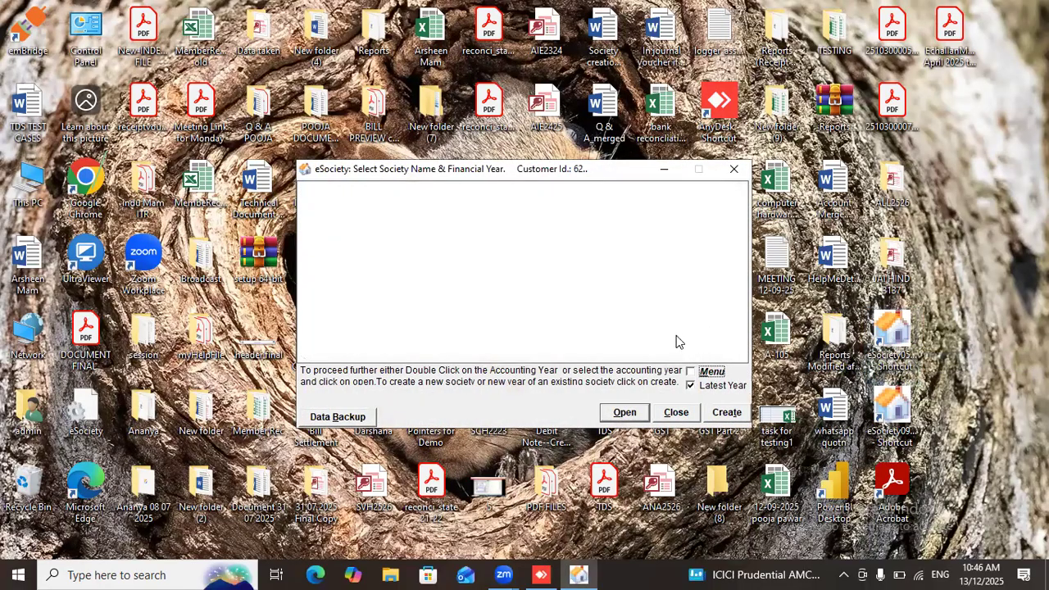
# - Find the SVH society by its code, open it, and log in with the updated account password
pyautogui.click(685, 289)
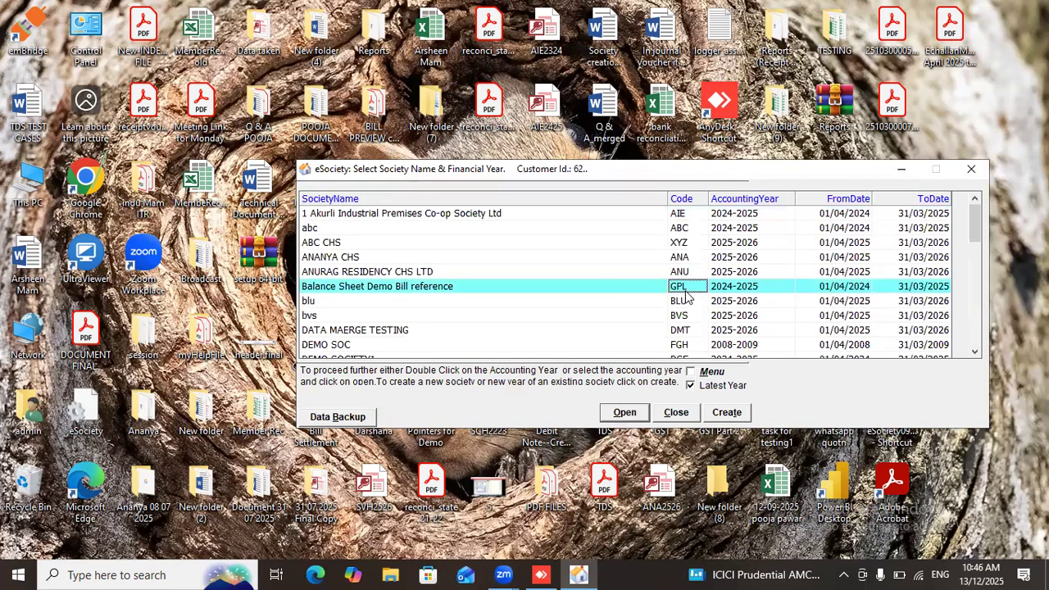
pyautogui.write('sv')
pyautogui.doubleClick(747, 345)
pyautogui.doubleClick(513, 324)
pyautogui.write('**********')
pyautogui.click(576, 346)
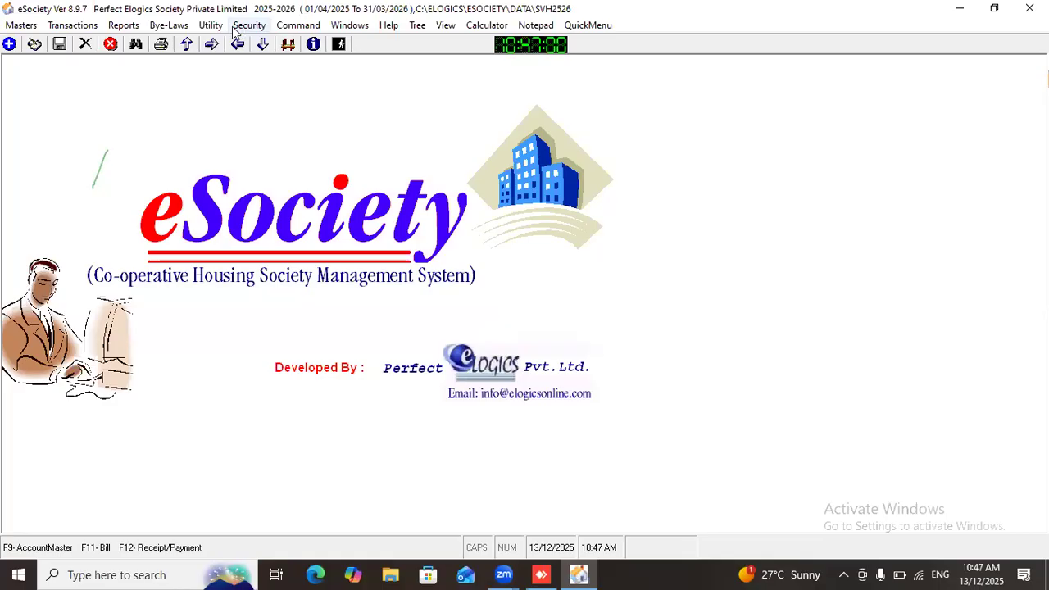
# - Change the logged-in user's password with the Change Password utility, entering the old and new passwords, and confirm
pyautogui.click(213, 27)
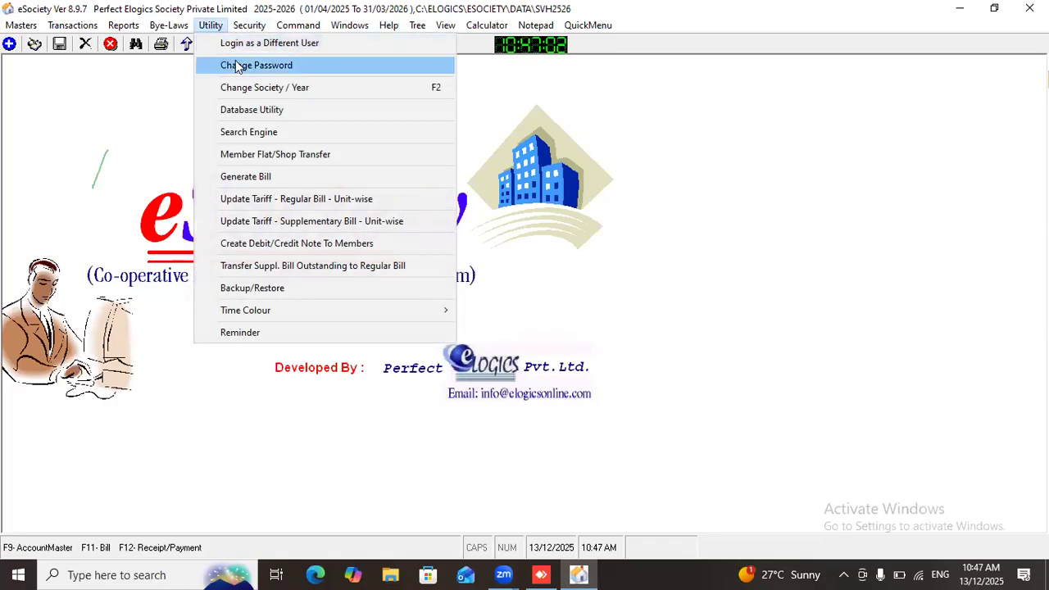
pyautogui.click(236, 66)
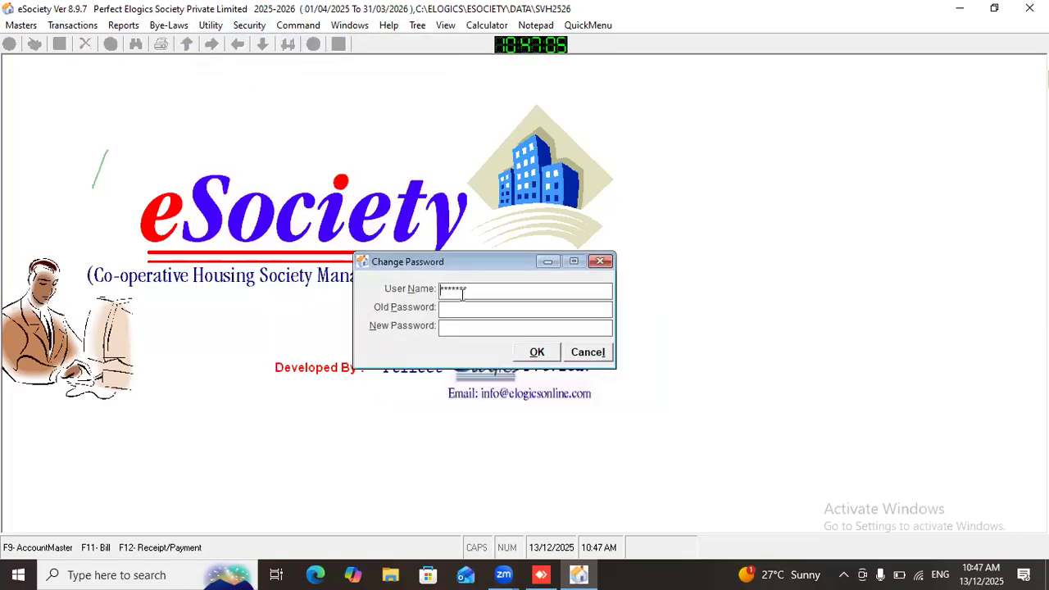
pyautogui.write('**********')
pyautogui.click(502, 327)
pyautogui.write('***')
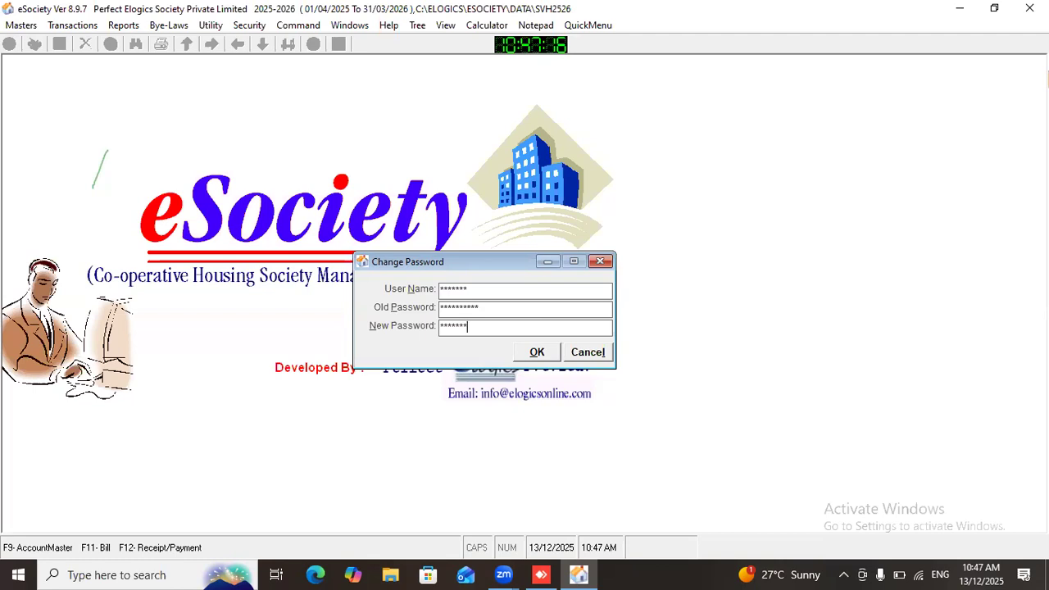
pyautogui.click(539, 353)
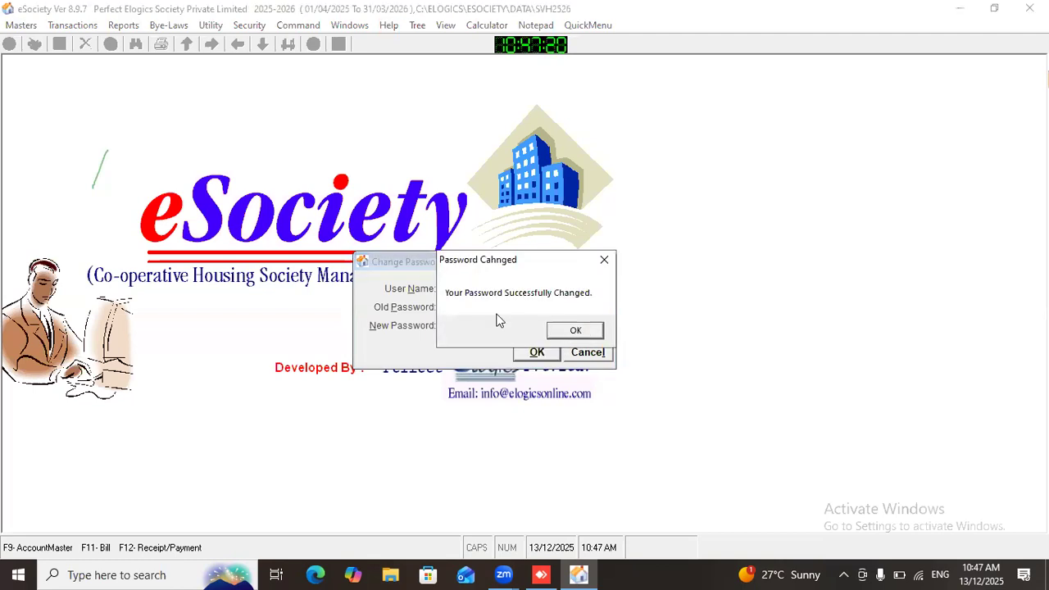
pyautogui.click(573, 332)
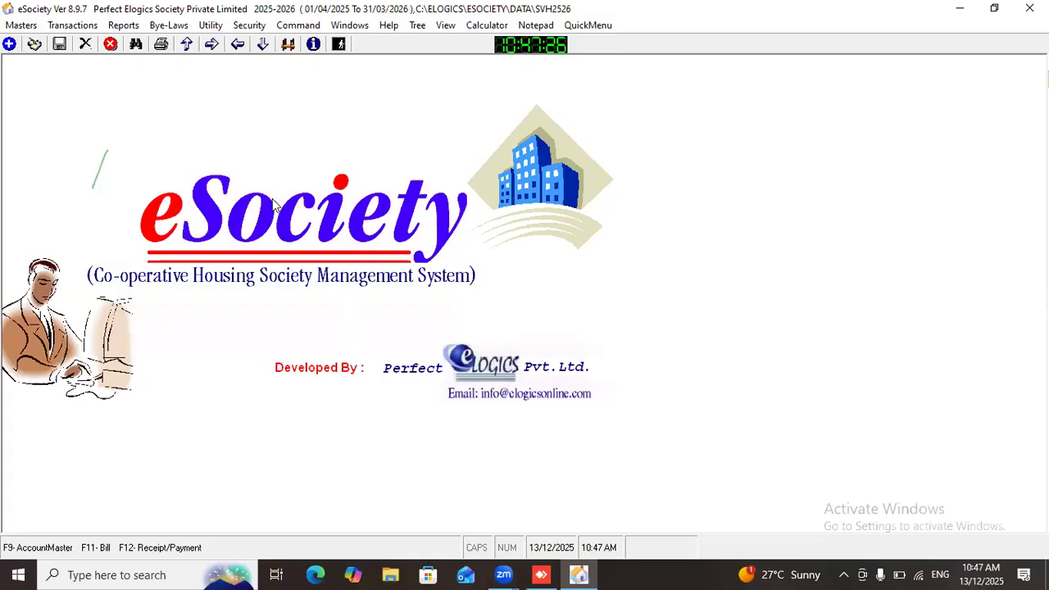
# - Reopen the Change Password utility to review its fields, and close it without entering anything
pyautogui.click(212, 26)
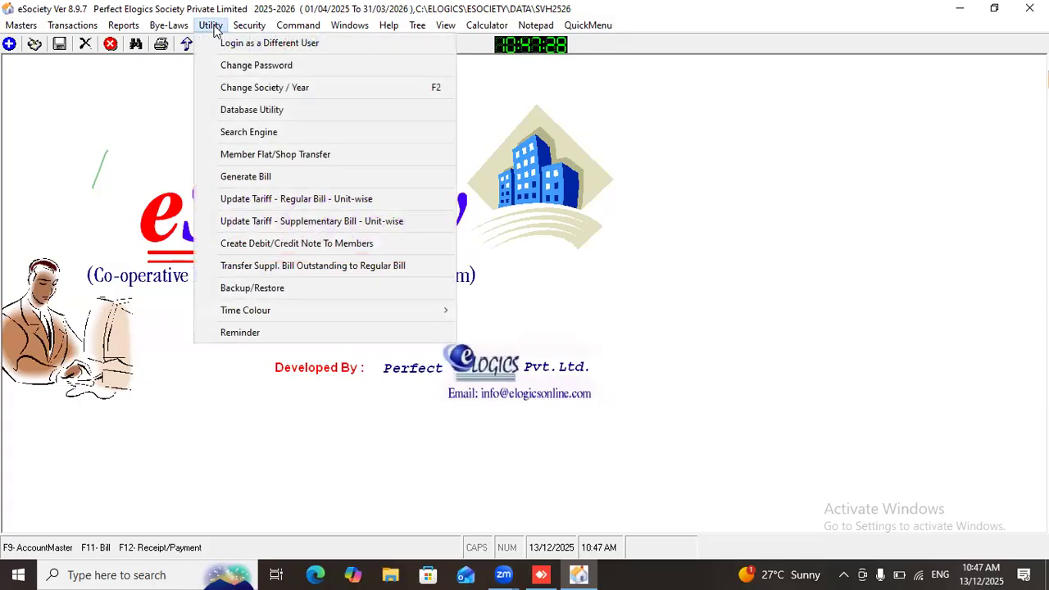
pyautogui.click(265, 72)
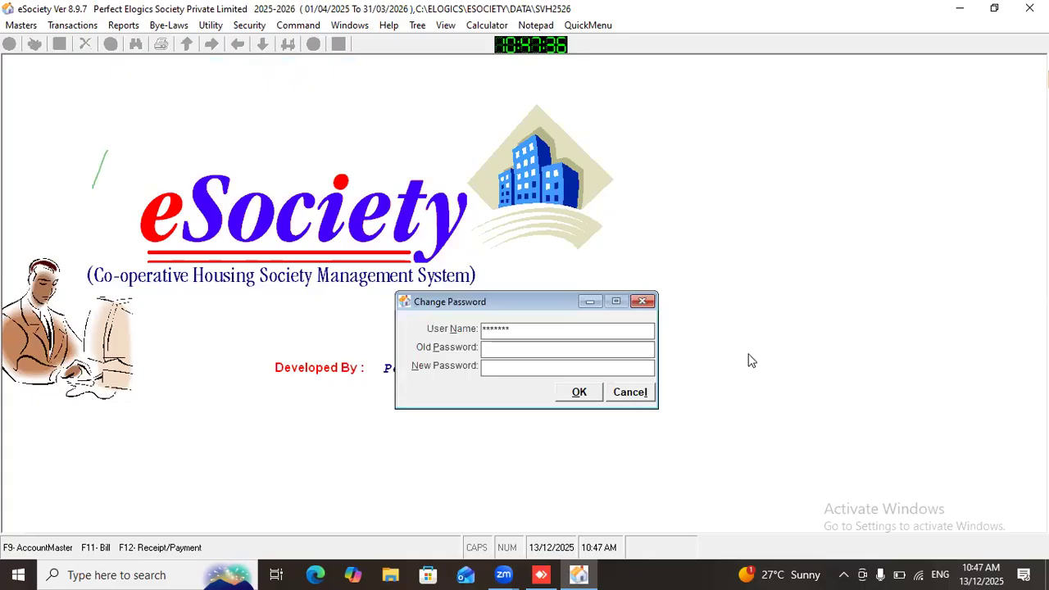
pyautogui.click(644, 302)
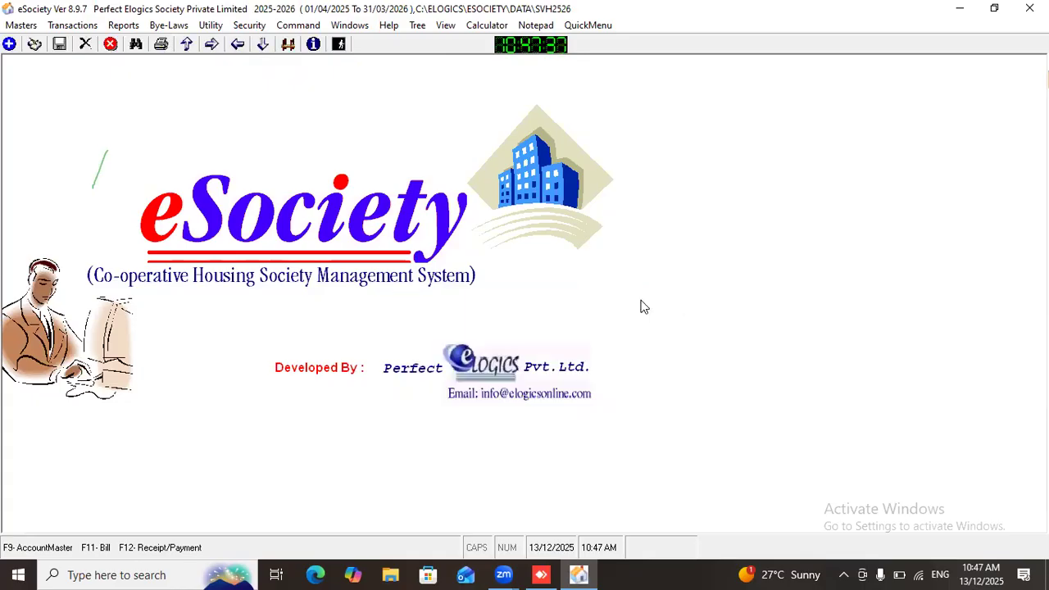
# - Open the User Rights form from Vertical Data Security
pyautogui.click(249, 26)
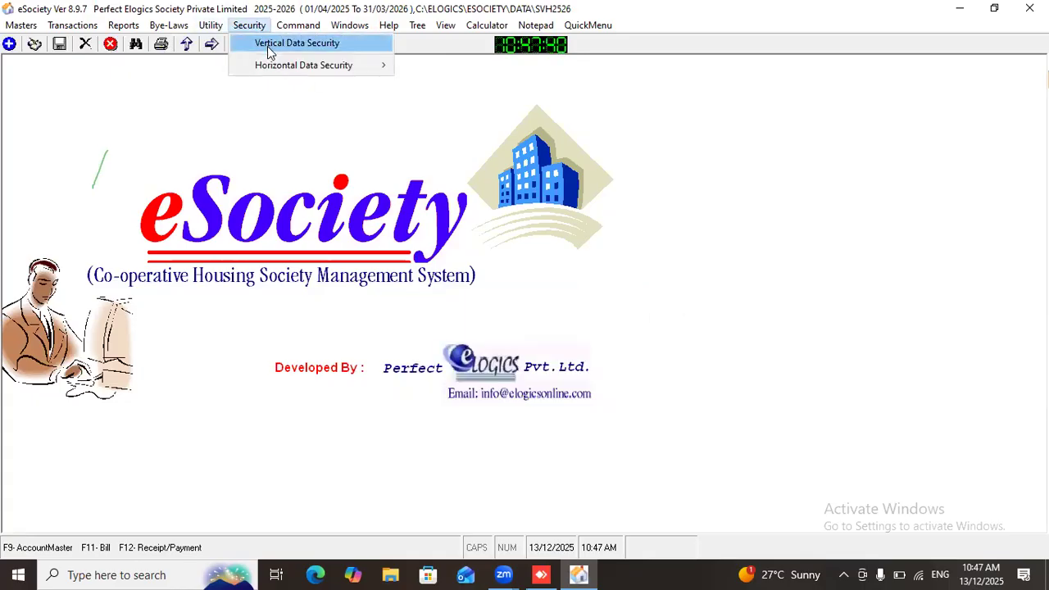
pyautogui.click(271, 44)
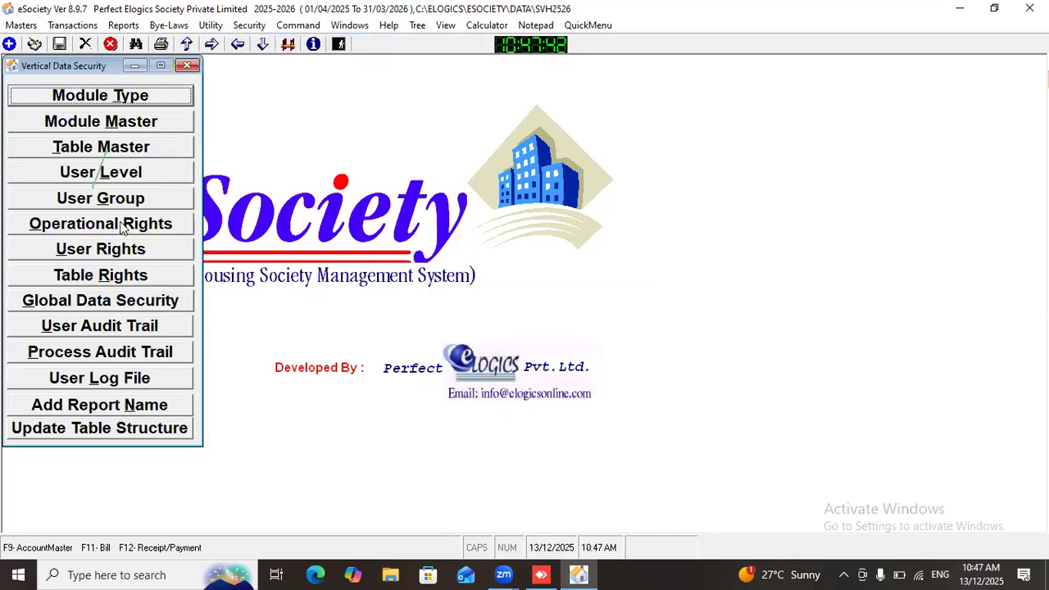
pyautogui.click(123, 256)
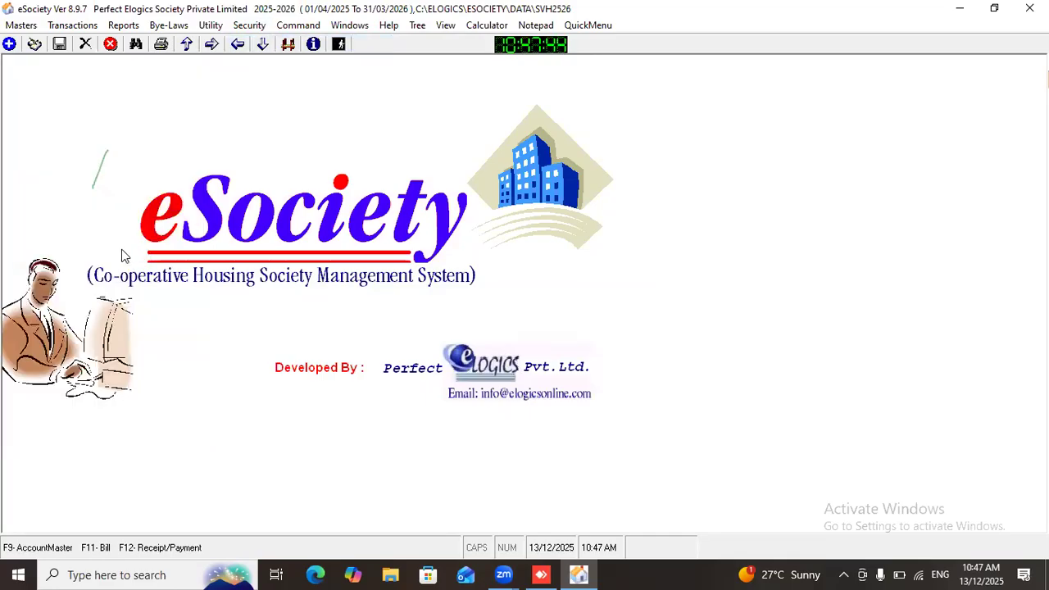